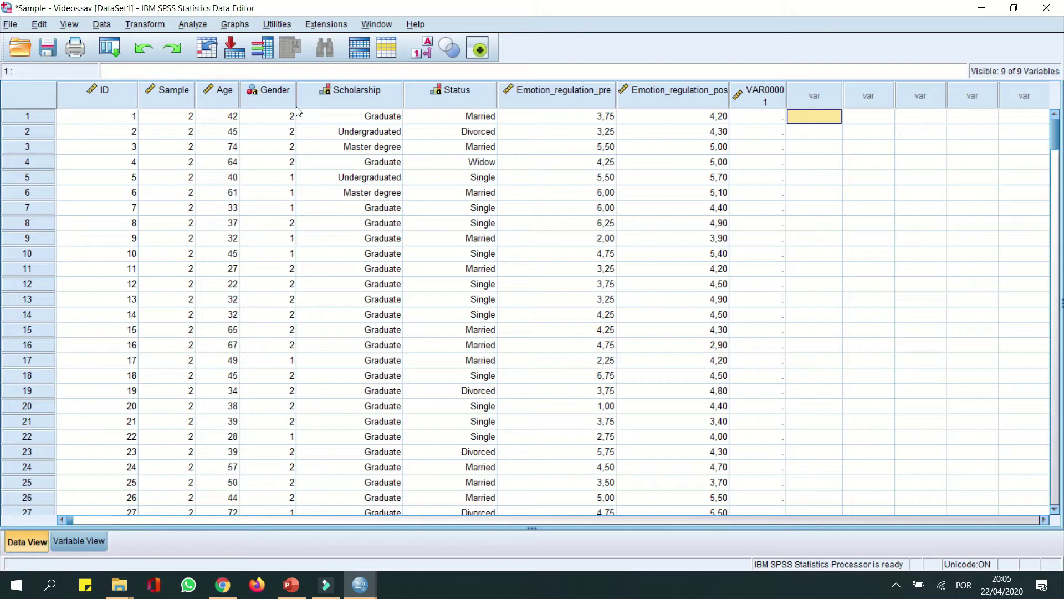
Set up a Paired-Samples T Test pairing Emotion_regulation_pre as Variable1 with Emotion_regulation_pos as Variable2
left_click(183, 28)
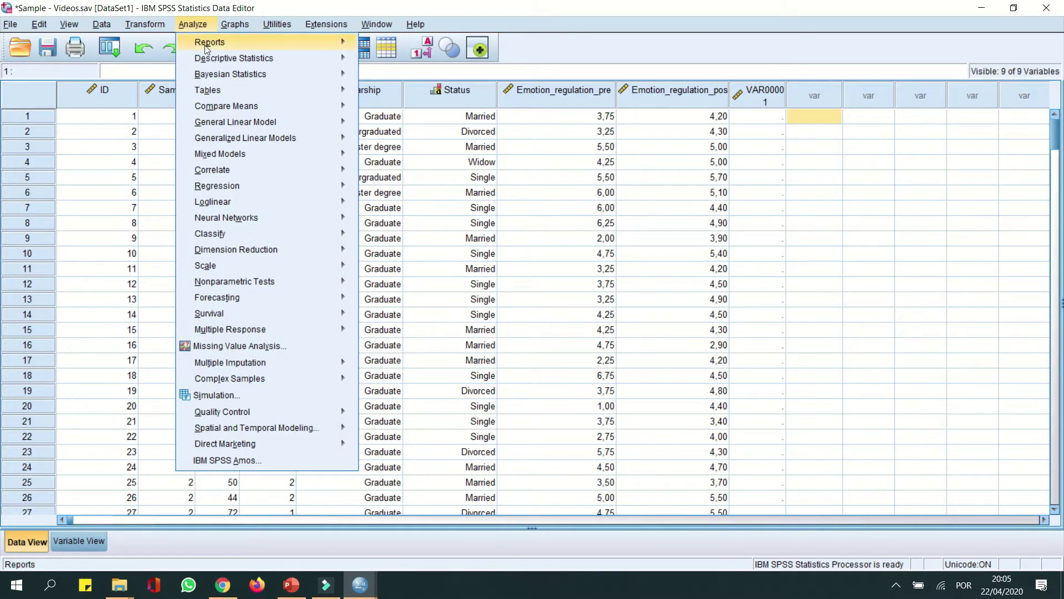
mouse_move(311, 103)
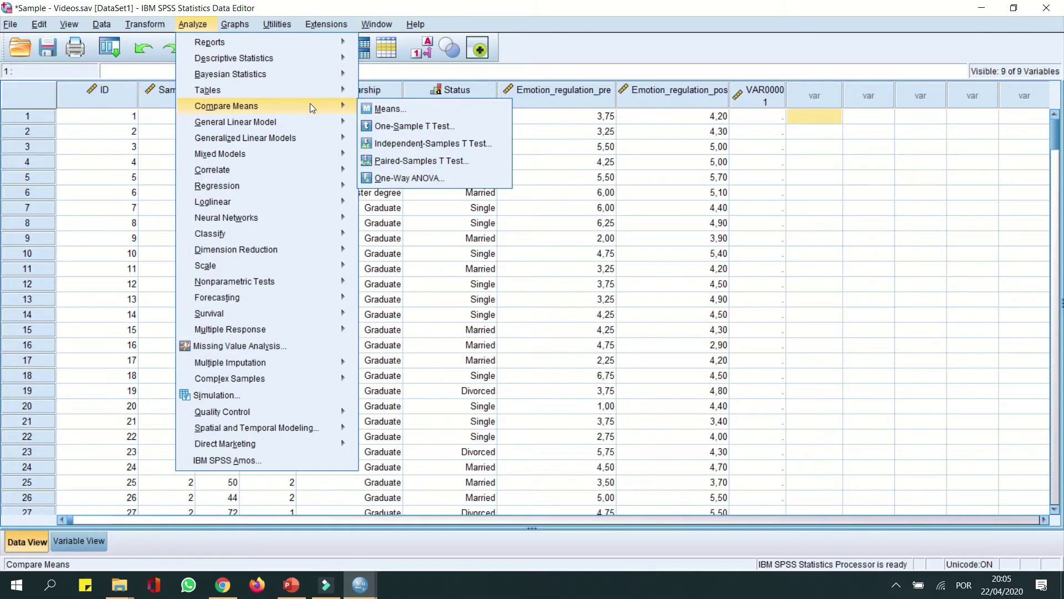
left_click(492, 162)
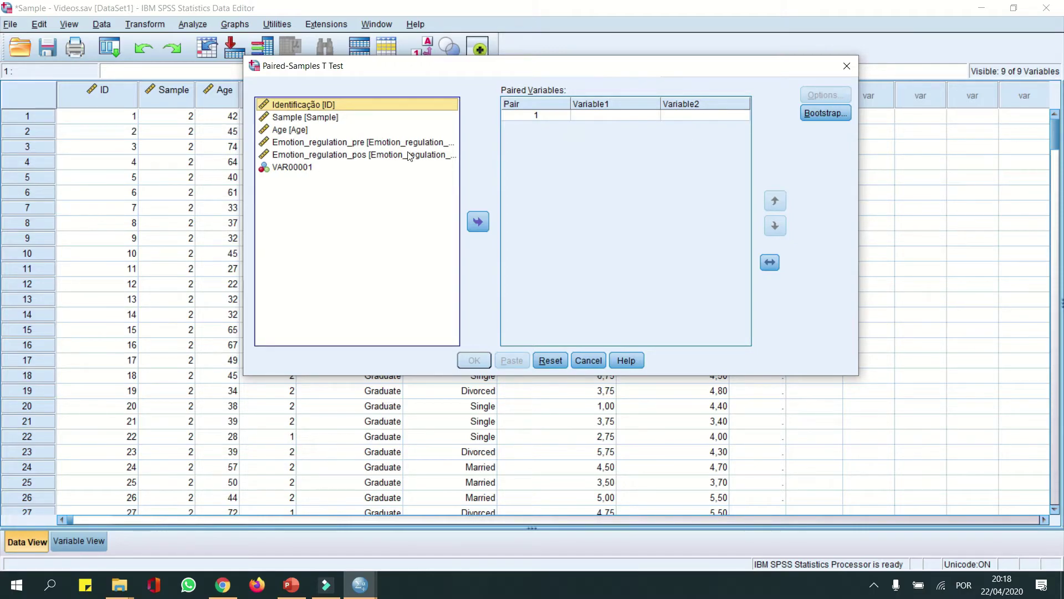
left_click(355, 143)
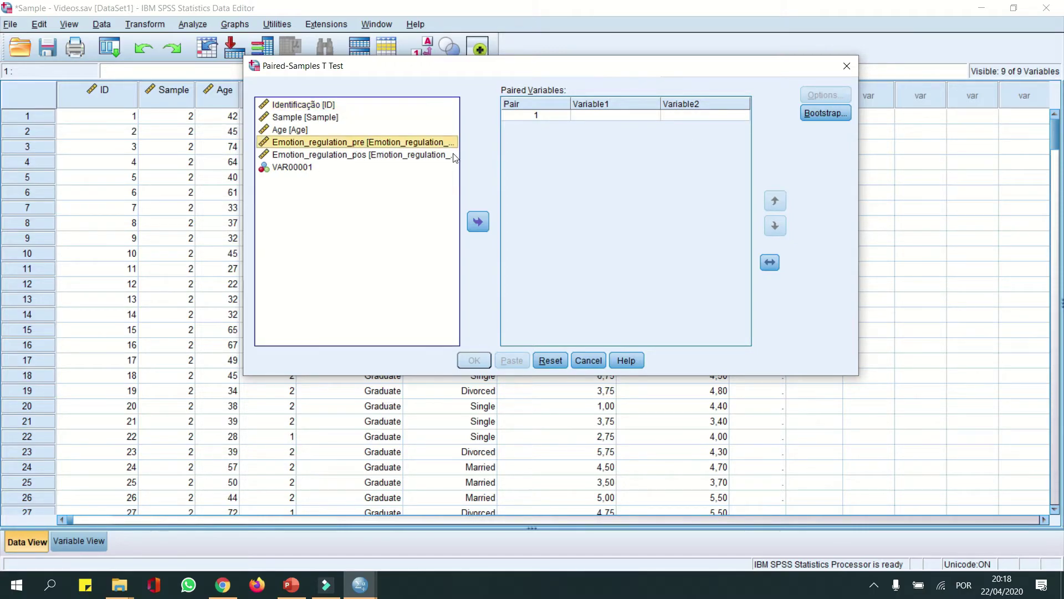
left_click(483, 221)
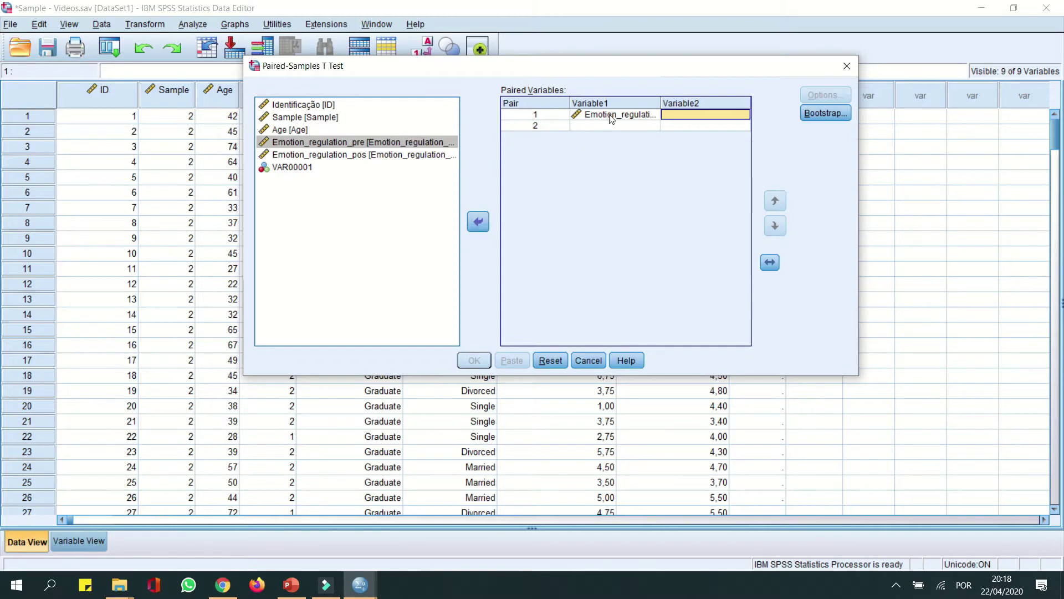
left_click(406, 156)
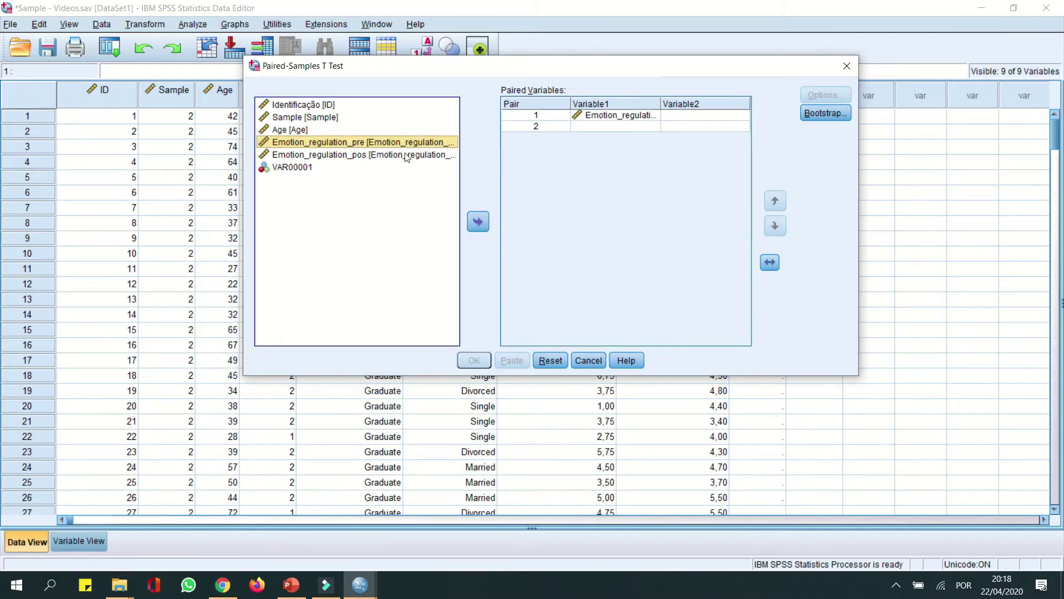
left_click(477, 223)
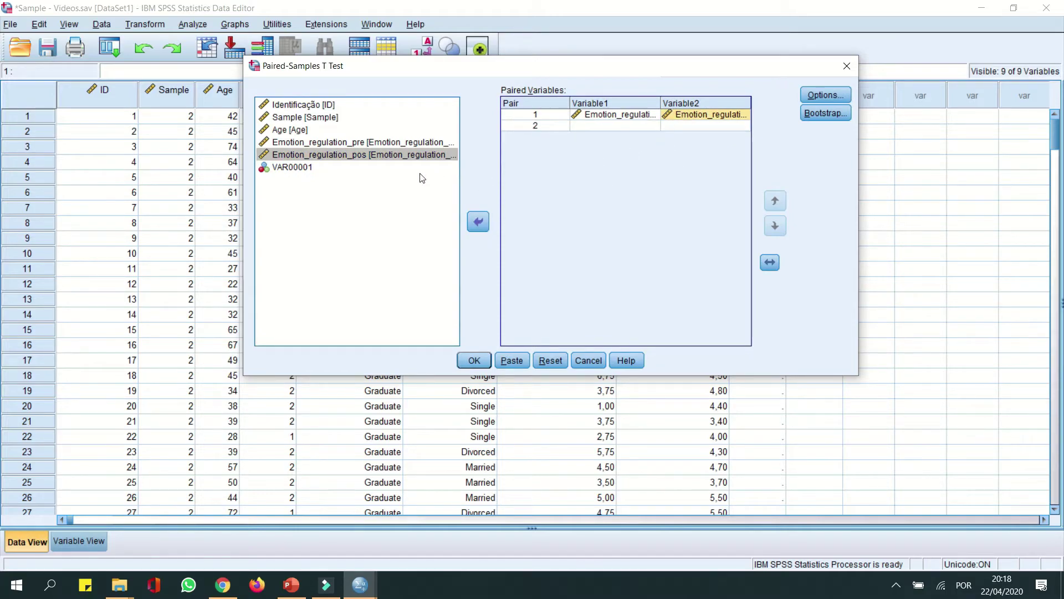
Accept the 95% confidence interval with cases excluded analysis by analysis, and run the paired-samples t test
left_click(825, 95)
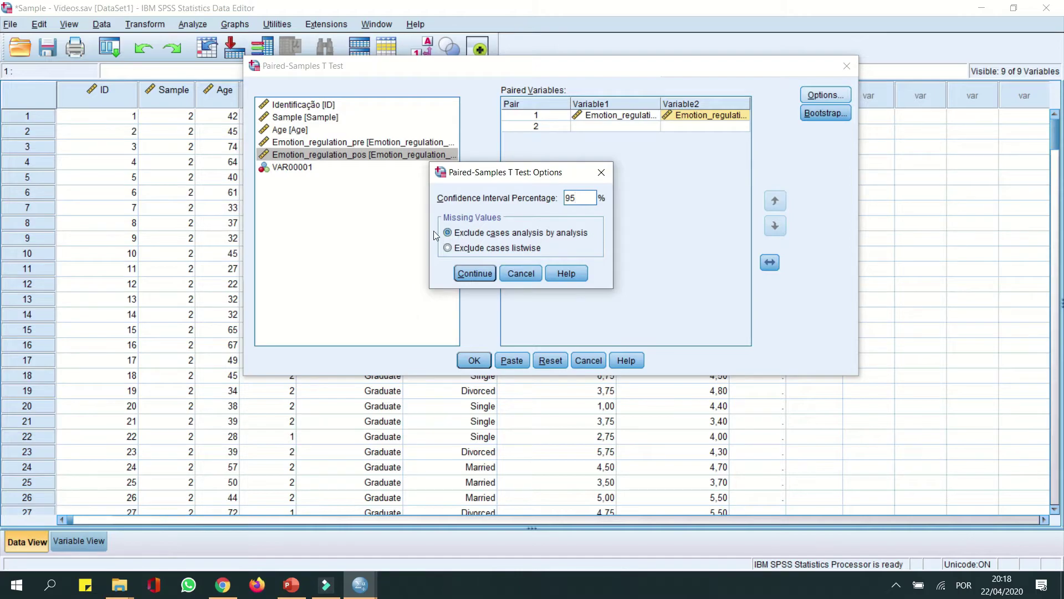
left_click(475, 273)
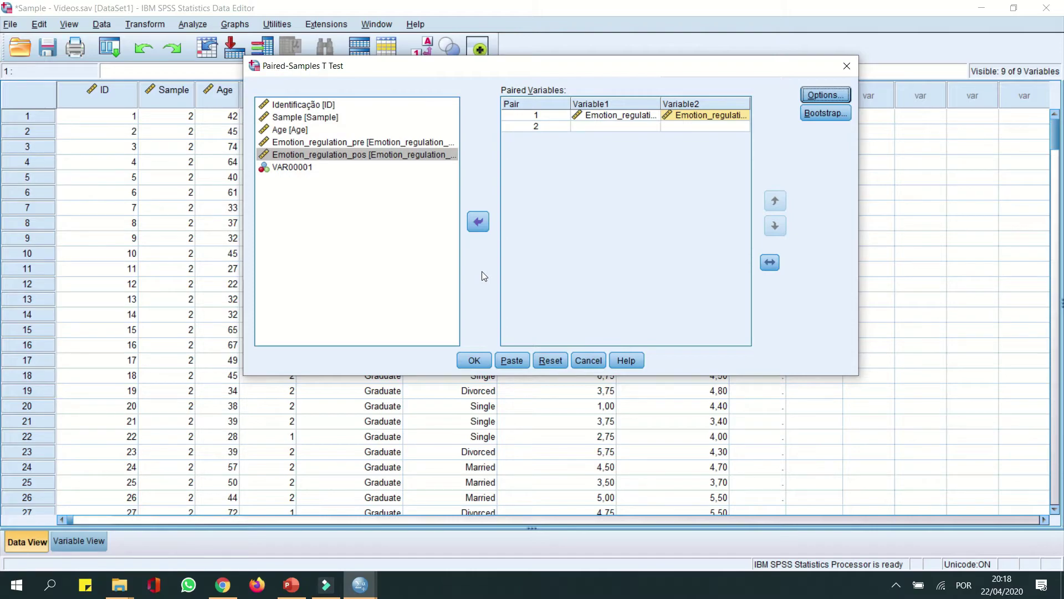
left_click(478, 360)
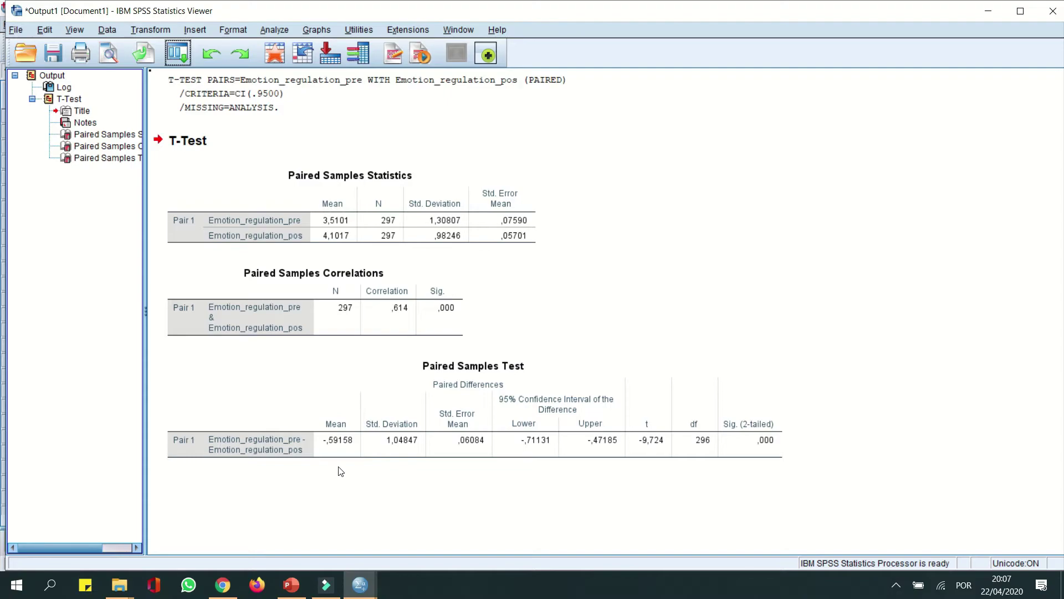
Examine the Paired Samples Test table's mean difference, confidence interval, t, df and significance values
left_click(360, 411)
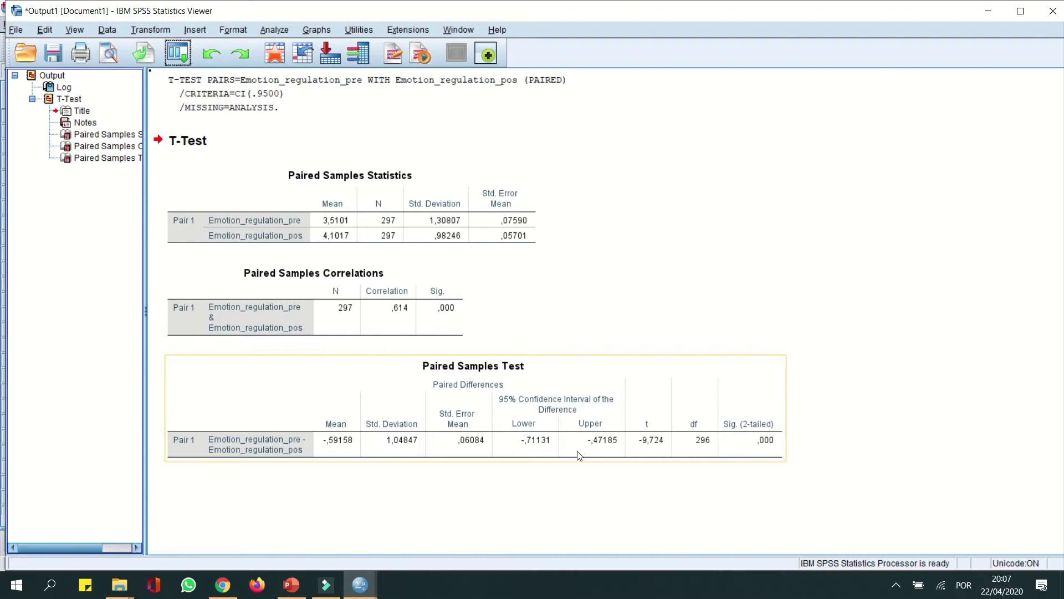
left_click(572, 502)
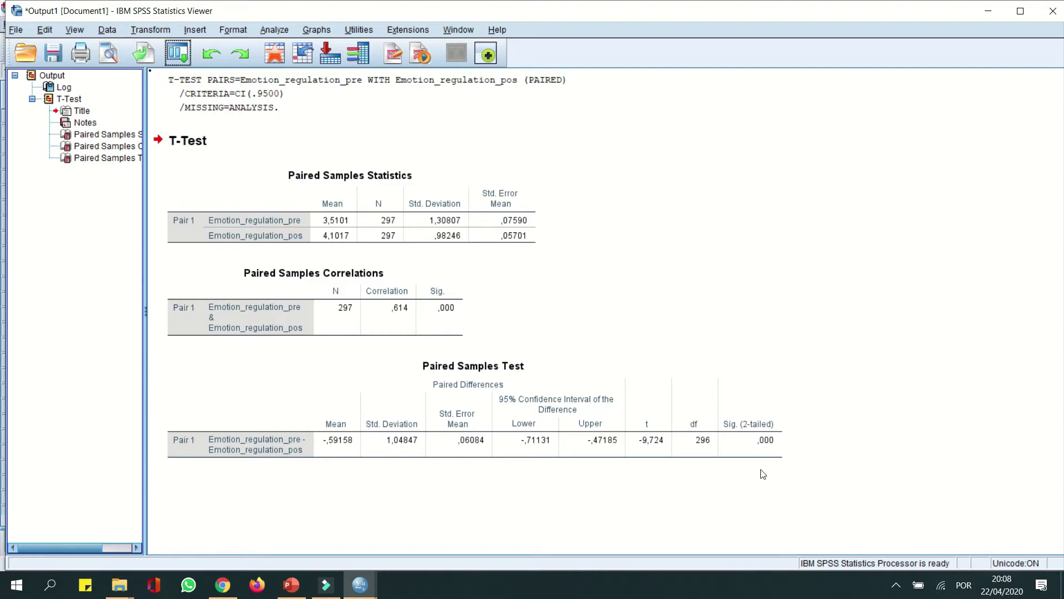
left_click(337, 471)
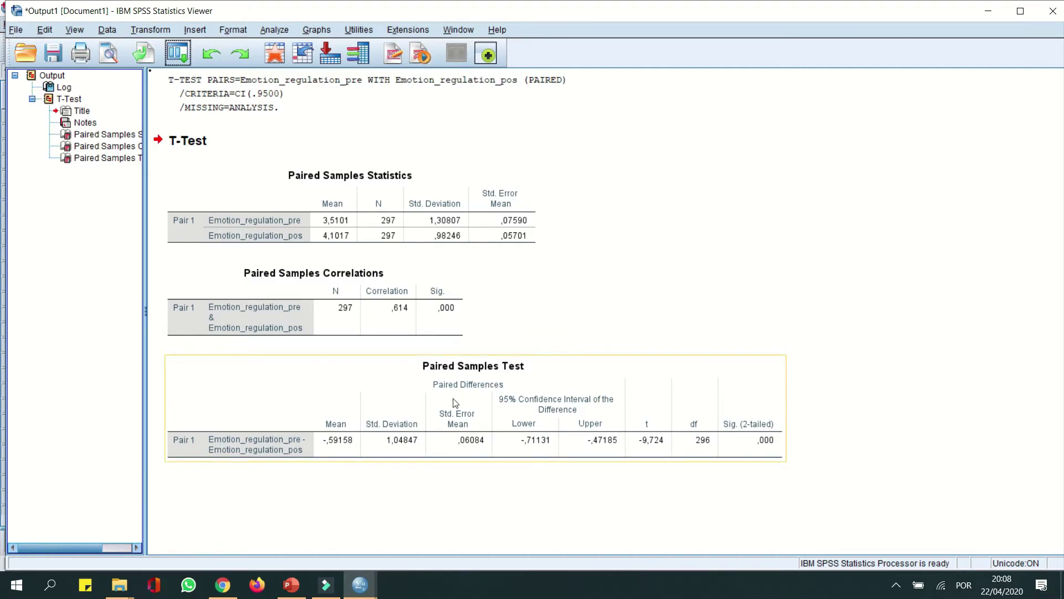
left_click(475, 541)
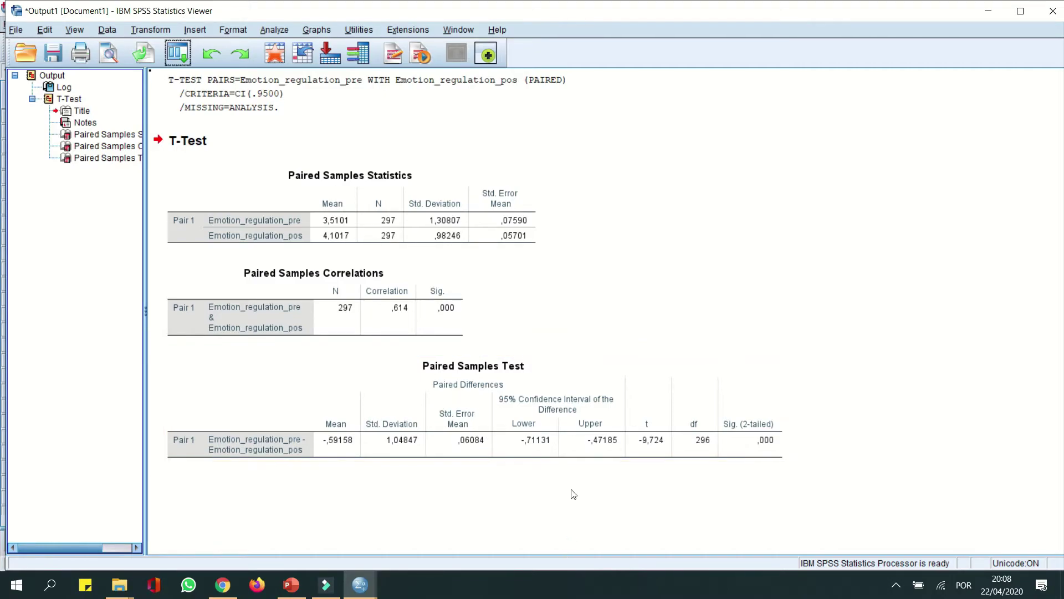
left_click(523, 431)
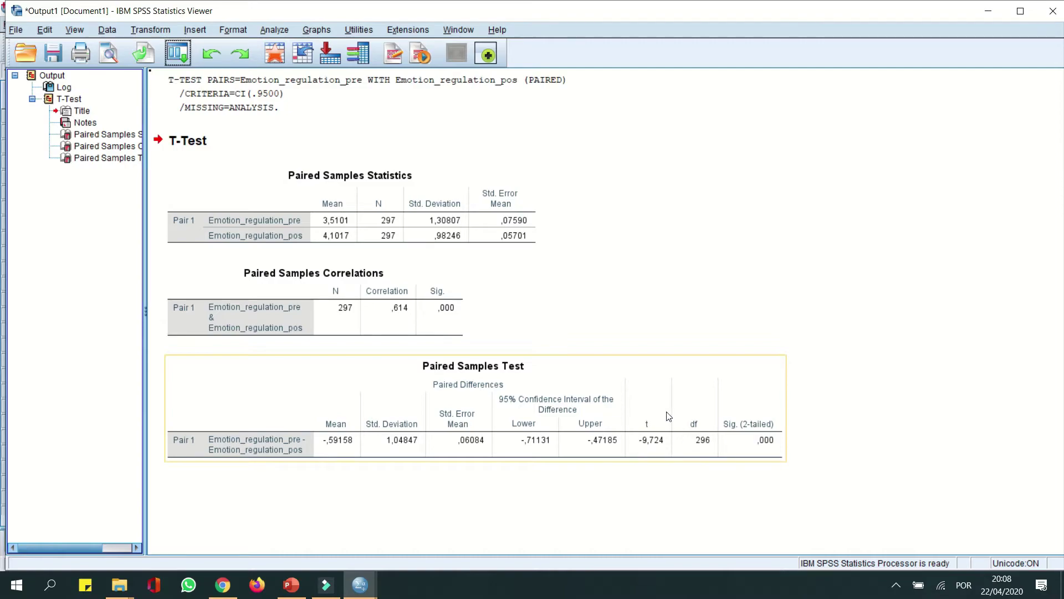
left_click(696, 467)
left_click(711, 441)
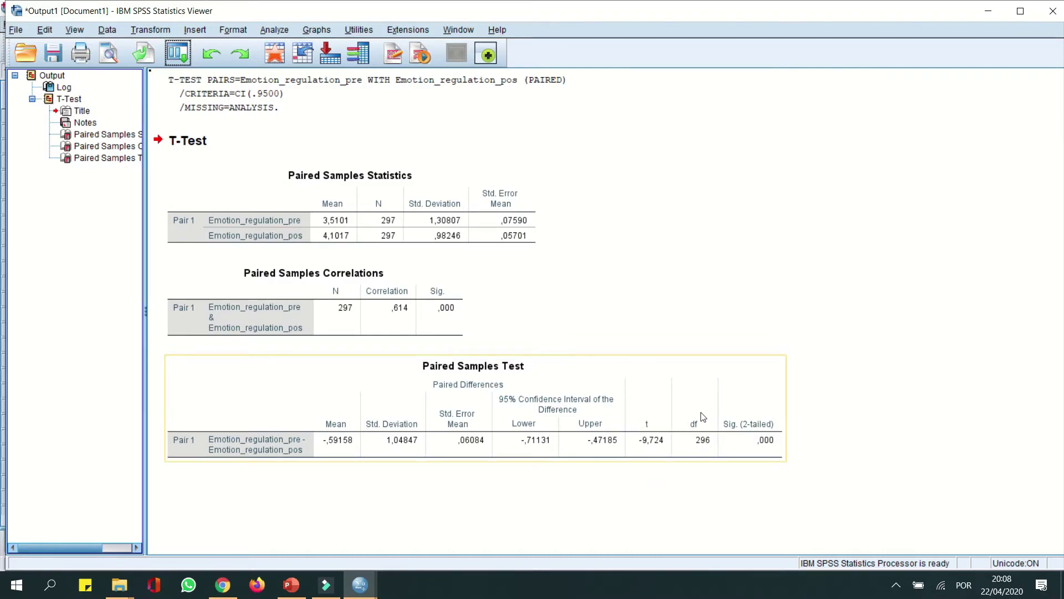
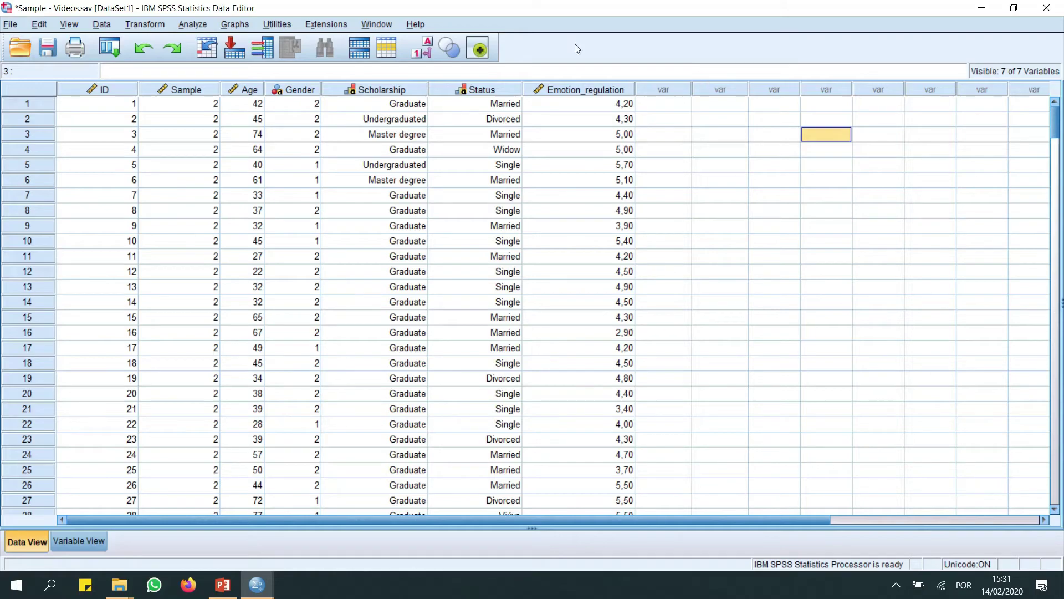
Examine the Emotion_regulation scores and the group codes in the Sample column across the cases
left_click(593, 92)
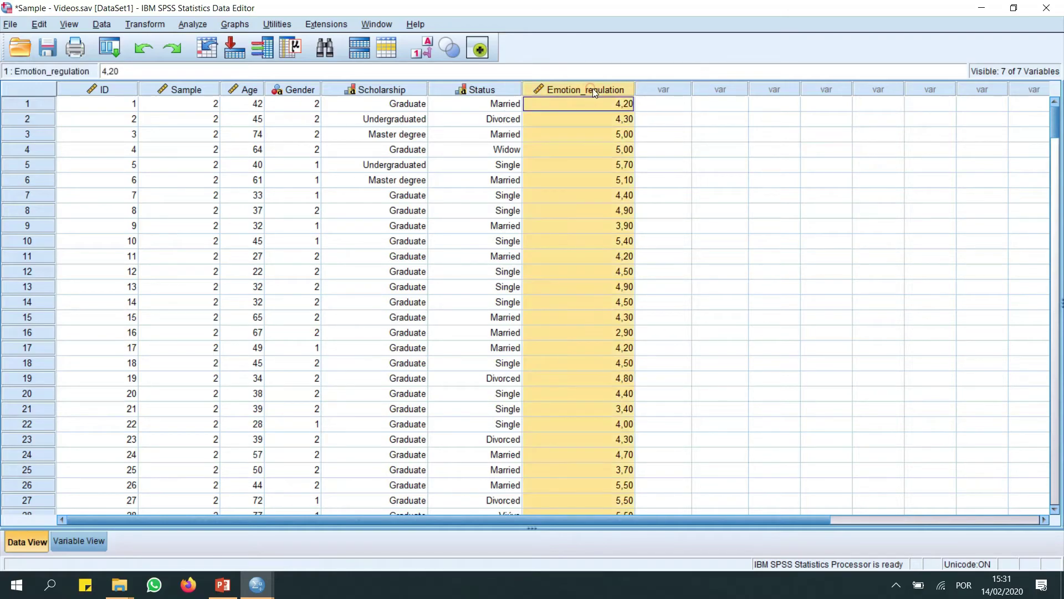
left_click(192, 103)
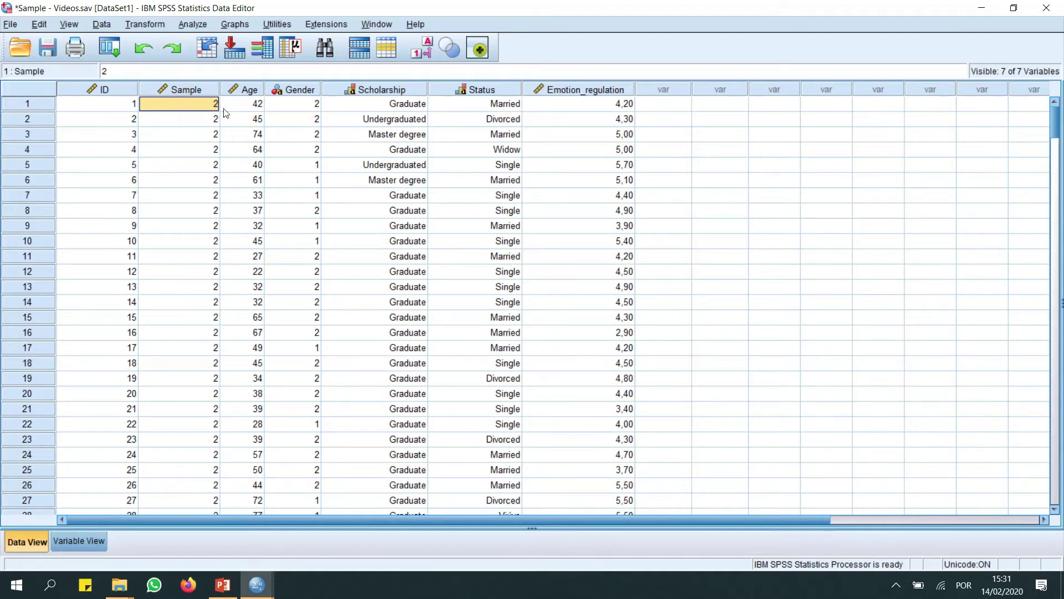
left_click_drag(1055, 124, 1054, 207)
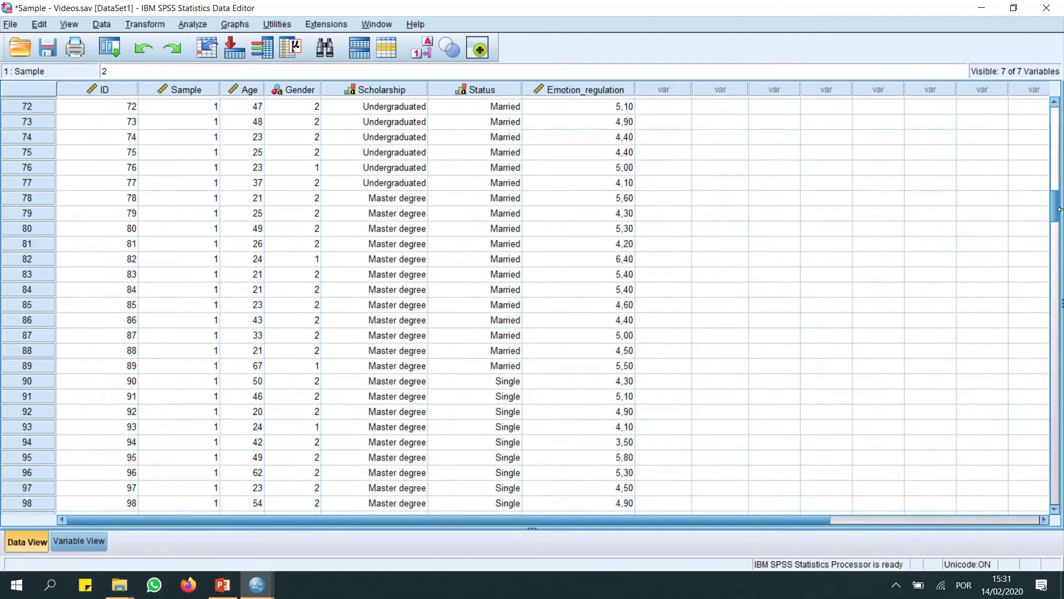
scroll(214, 139, "up", 2)
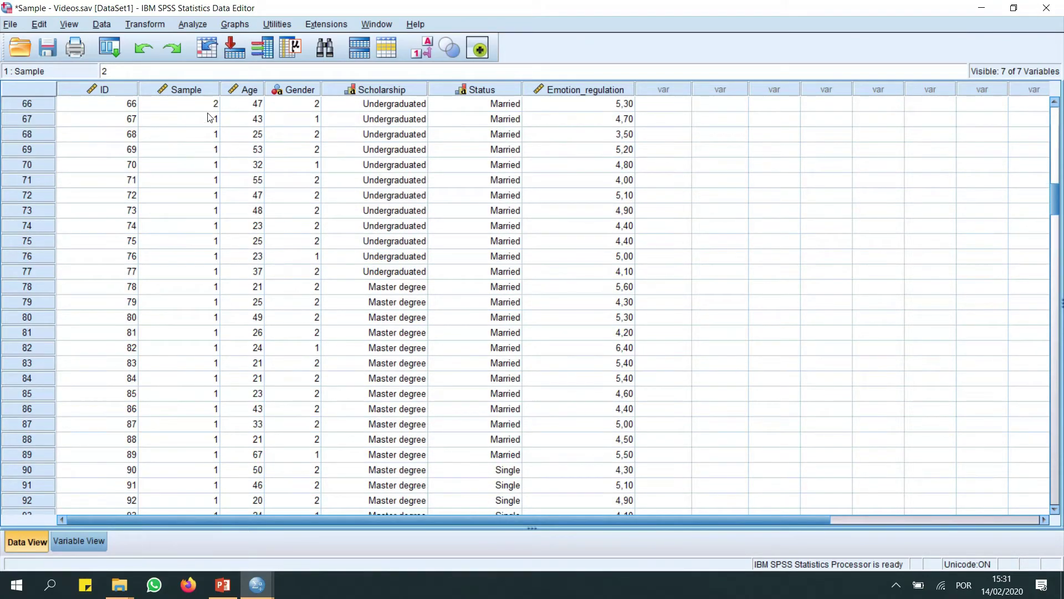
left_click(191, 89)
scroll(193, 127, "down", 13)
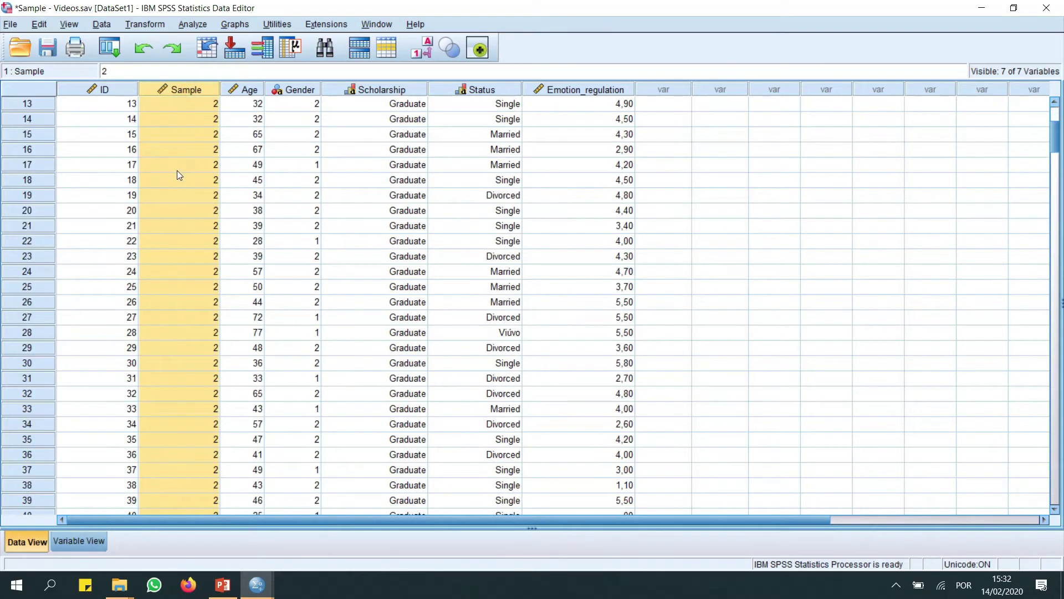
scroll(191, 224, "down", 6)
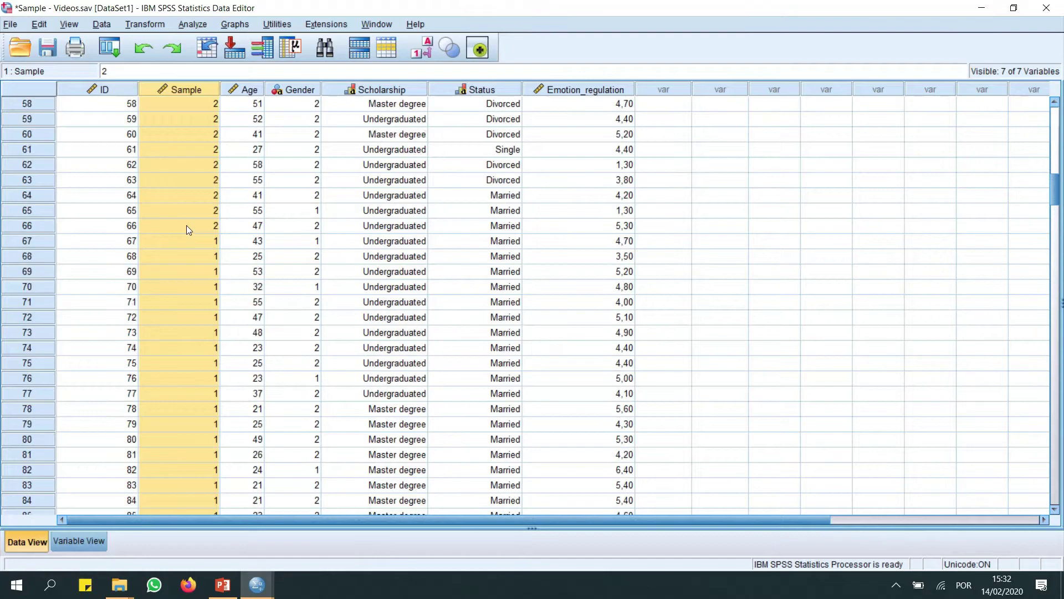
scroll(188, 229, "up", 1)
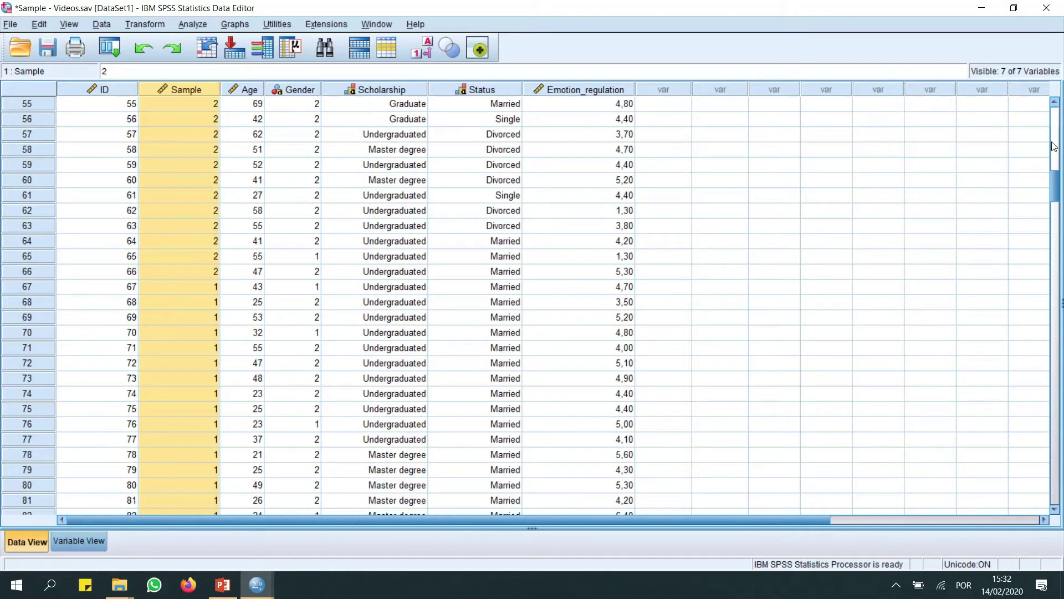
left_click_drag(1055, 187, 1056, 109)
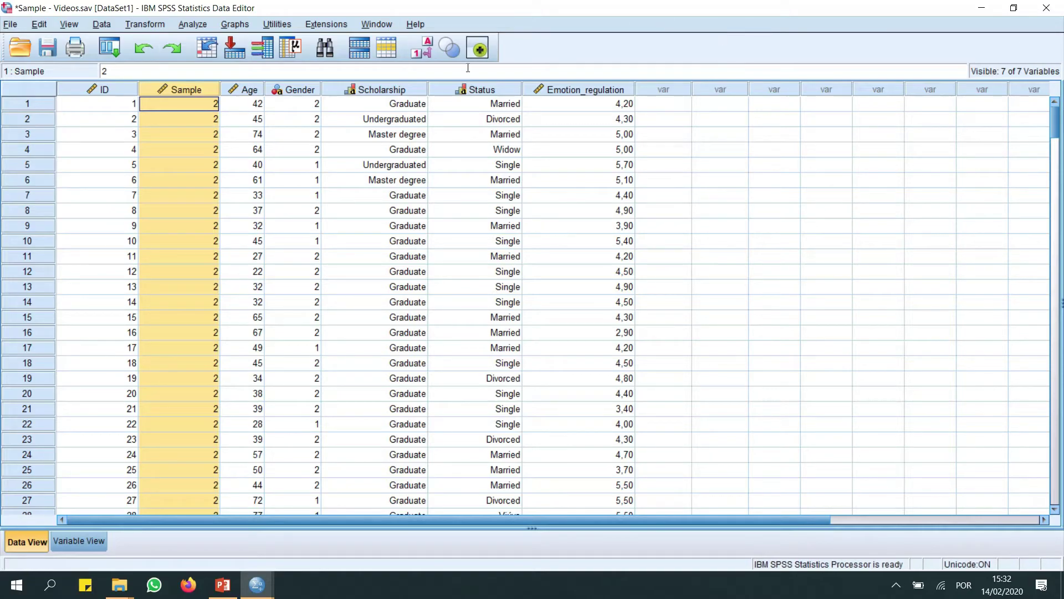
Start an Independent-Samples T Test in an enlarged dialog, with Emotion_regulation as the test variable
left_click(189, 24)
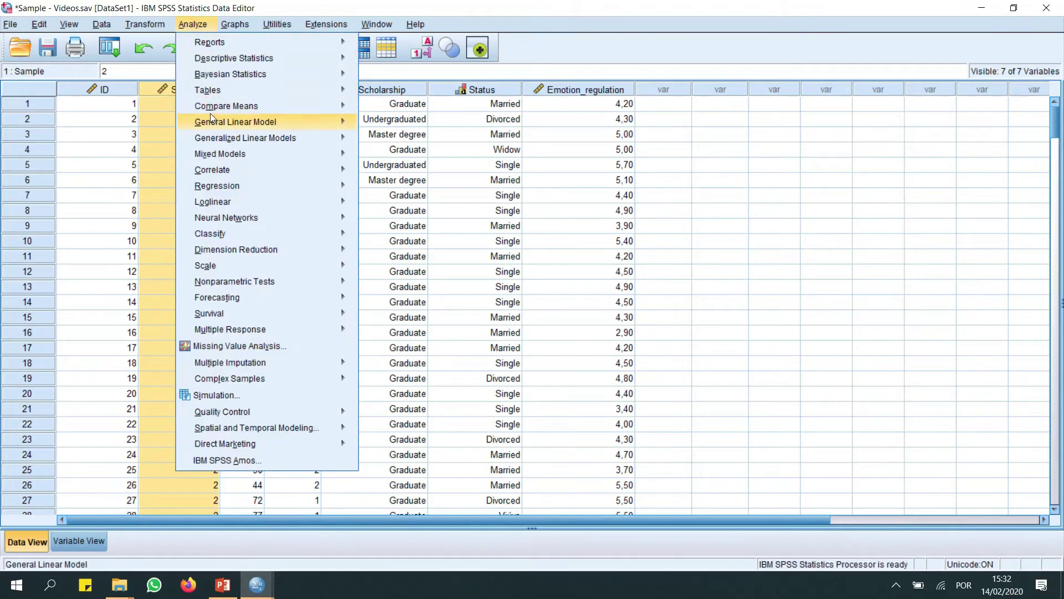
mouse_move(233, 105)
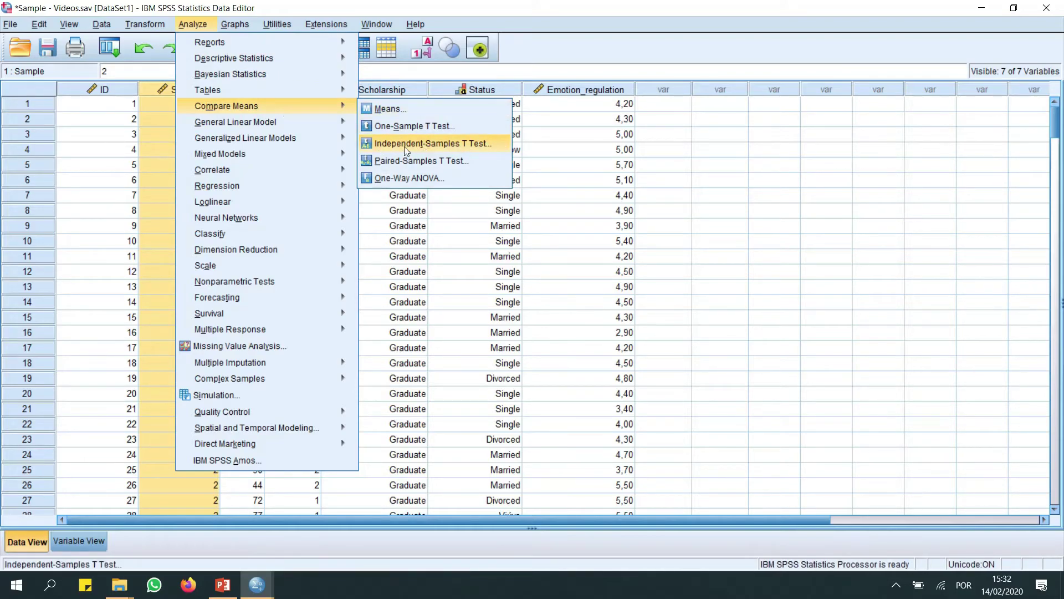
left_click(449, 144)
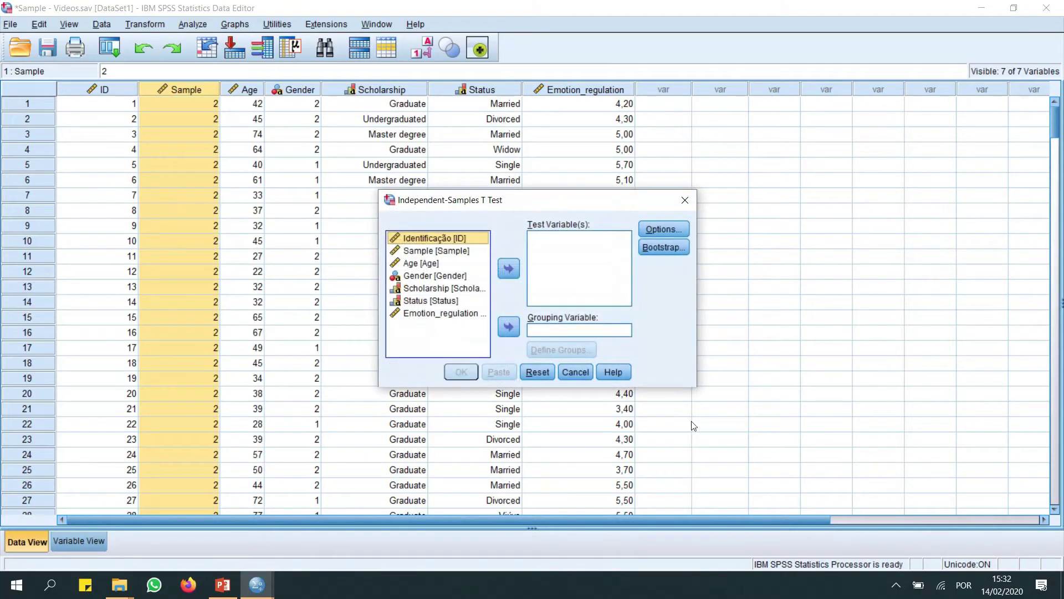
left_click_drag(696, 387, 729, 415)
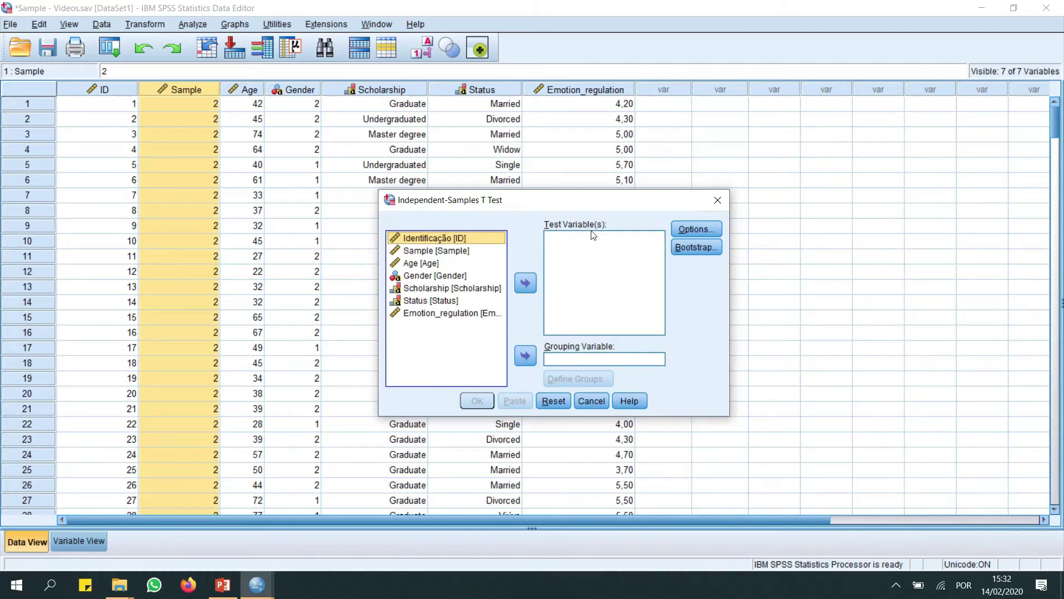
left_click(447, 316)
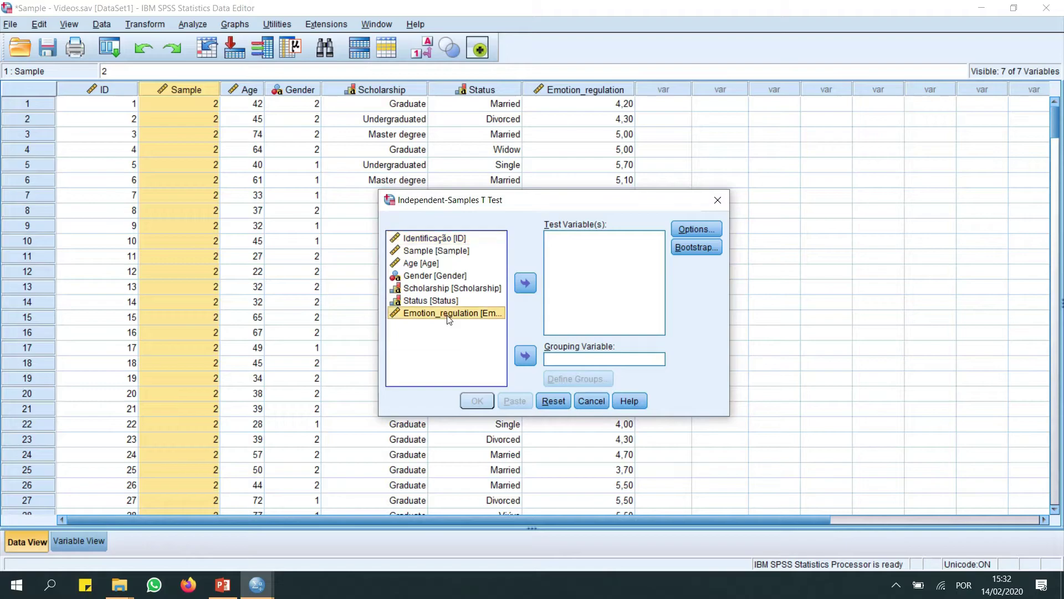
left_click(527, 283)
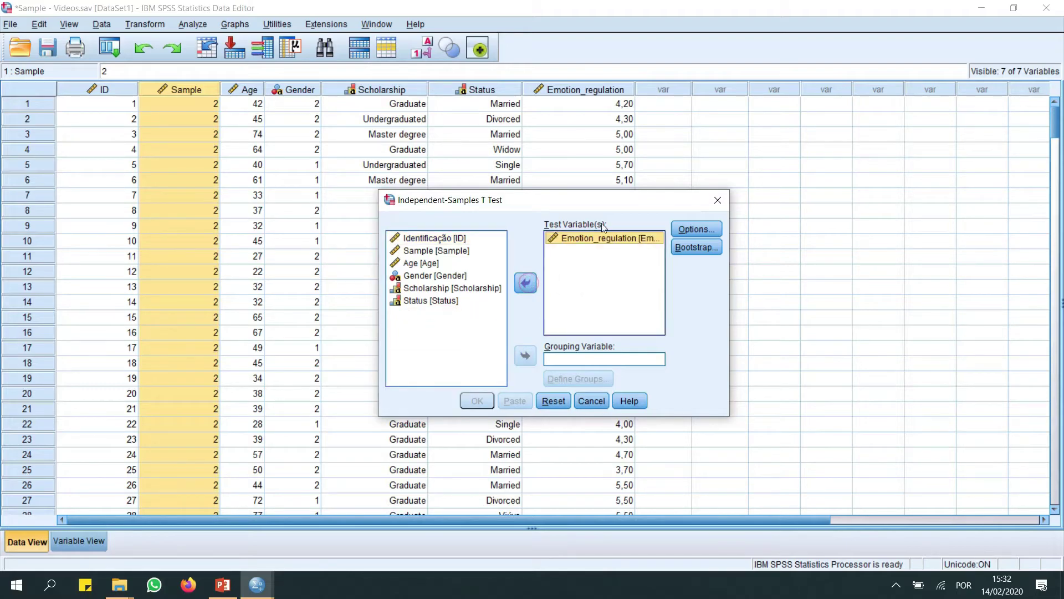
Set Sample as the grouping variable, defining group 1 with the value 1 and group 2 with the value 2
left_click(428, 252)
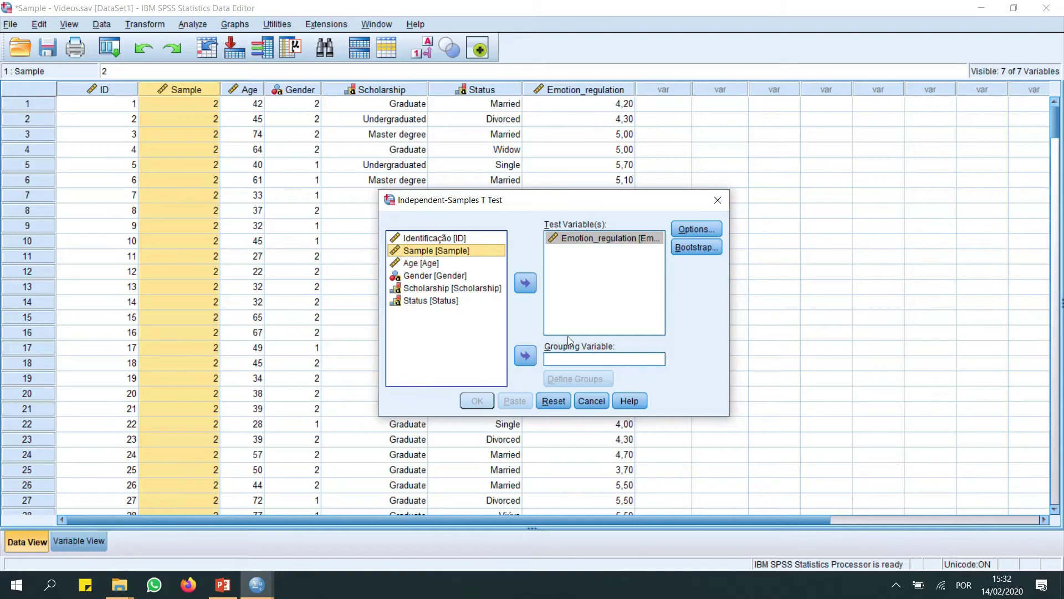
left_click(531, 356)
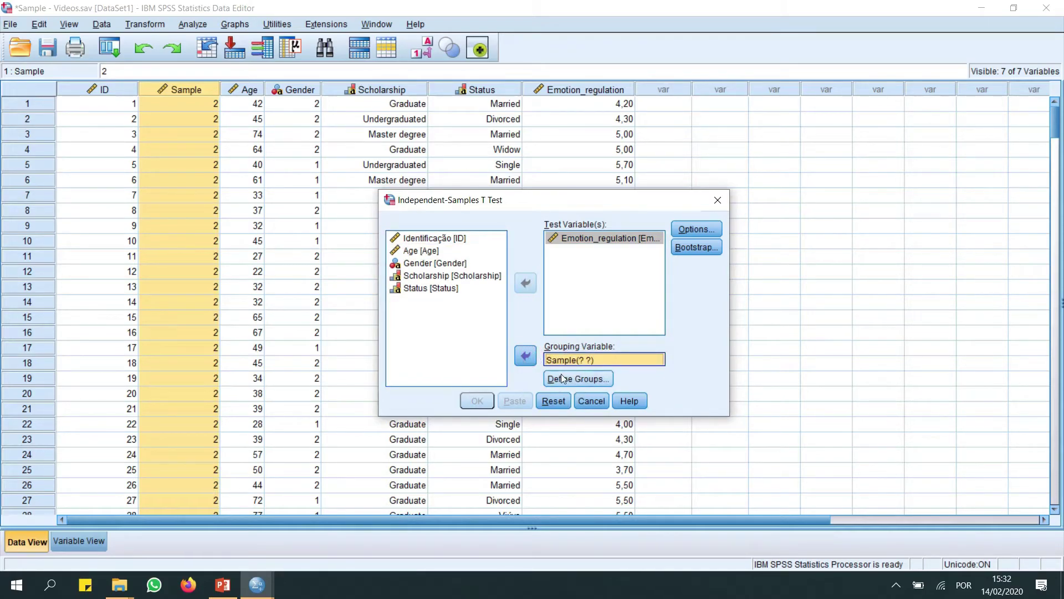
left_click(574, 381)
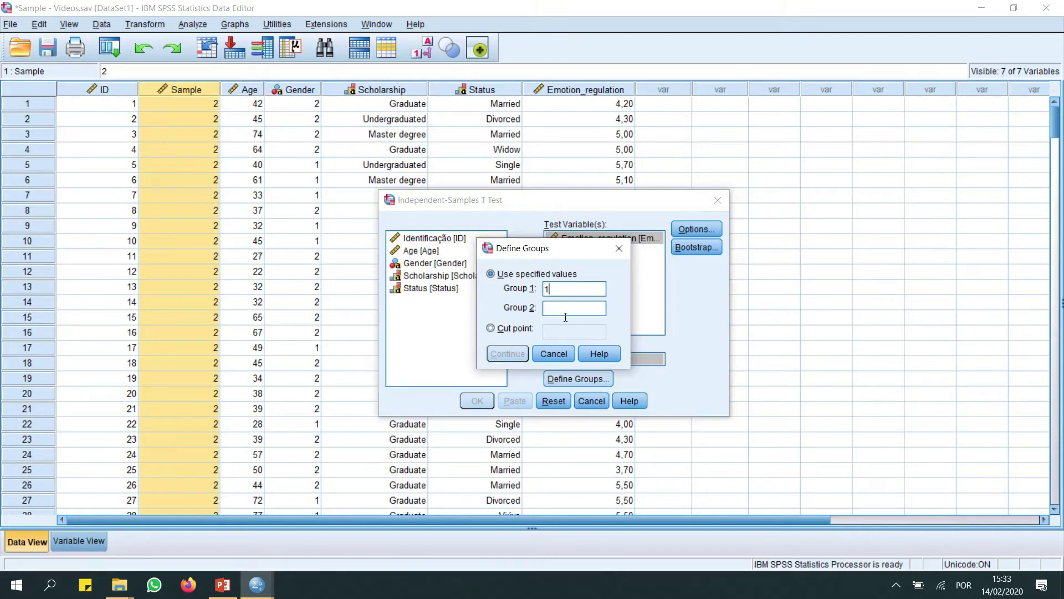
type("2")
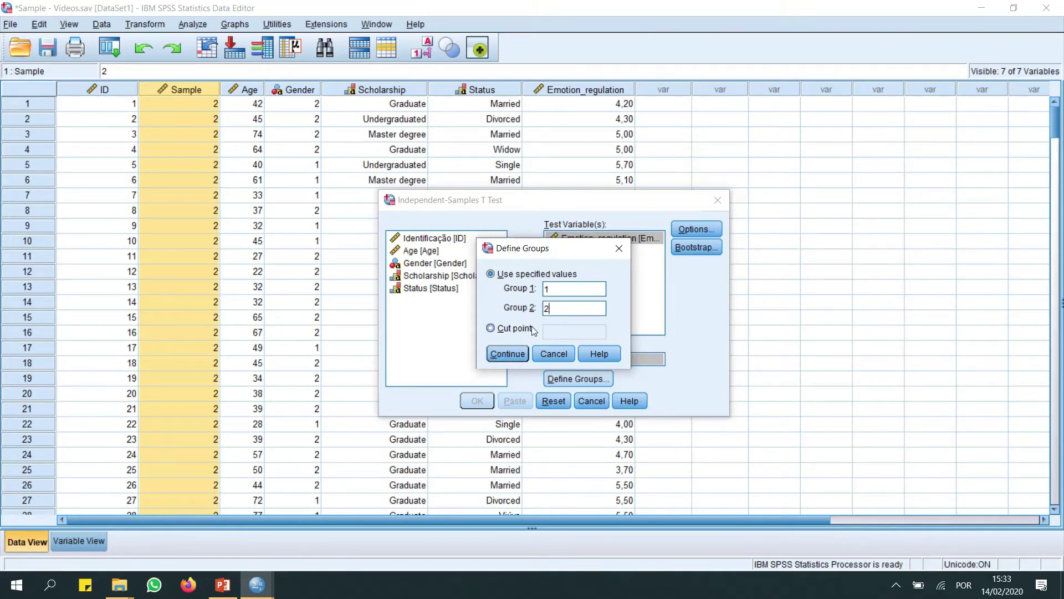
left_click(503, 357)
Accept the 95% confidence interval with cases excluded analysis by analysis, and run the independent-samples t test
left_click(697, 229)
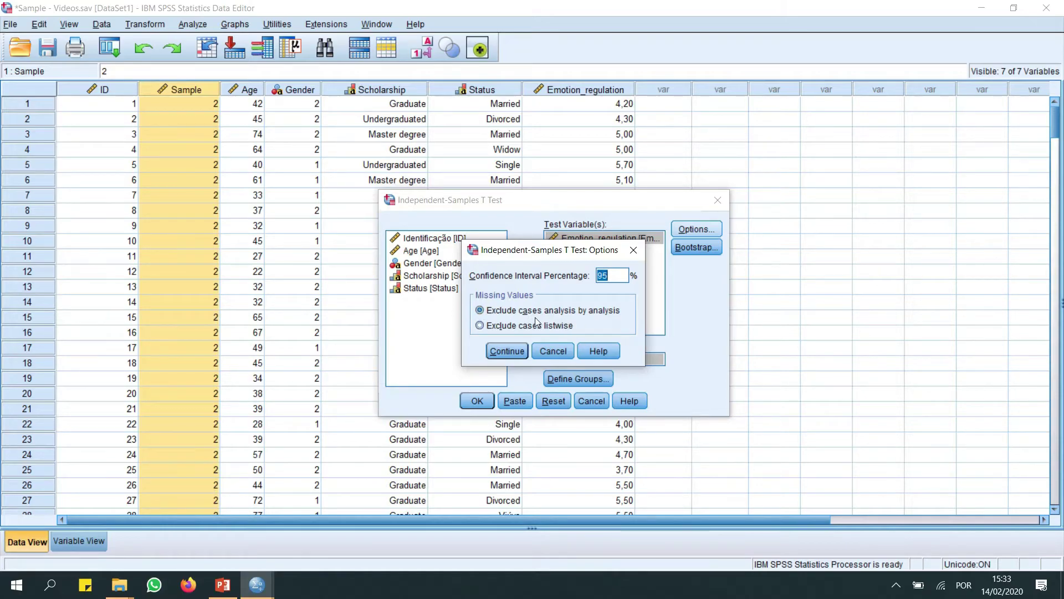
left_click(506, 351)
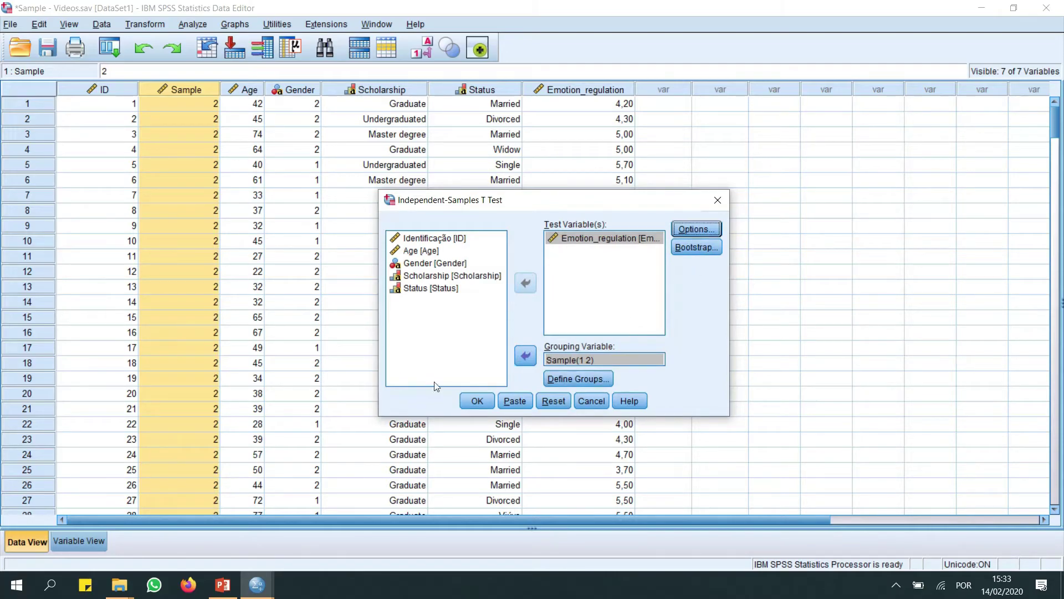
left_click(478, 401)
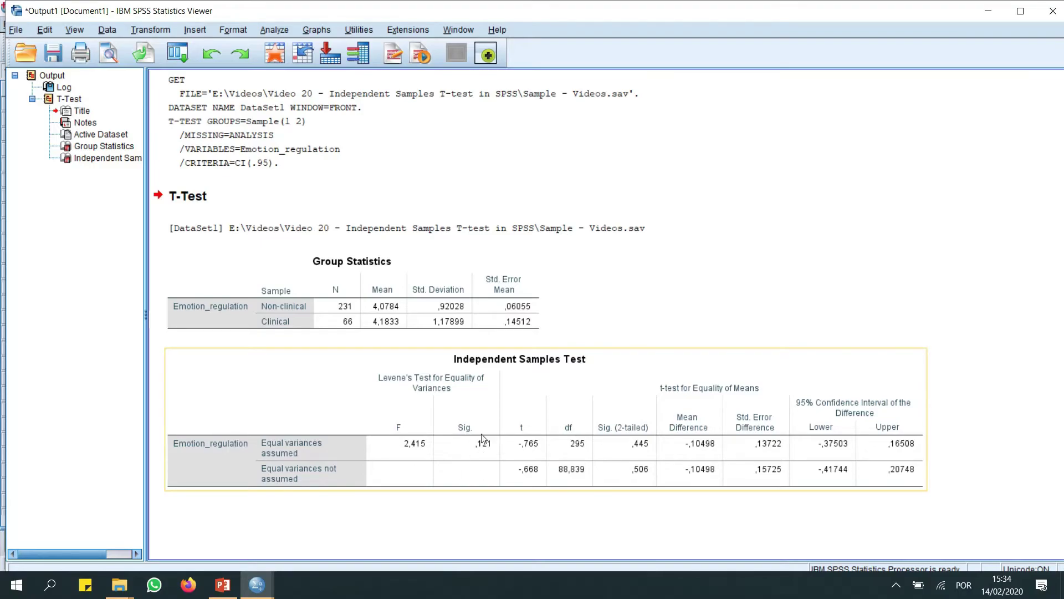
Examine the Independent Samples Test table's Levene's test and its t, df and significance values for both variance assumptions
left_click(421, 502)
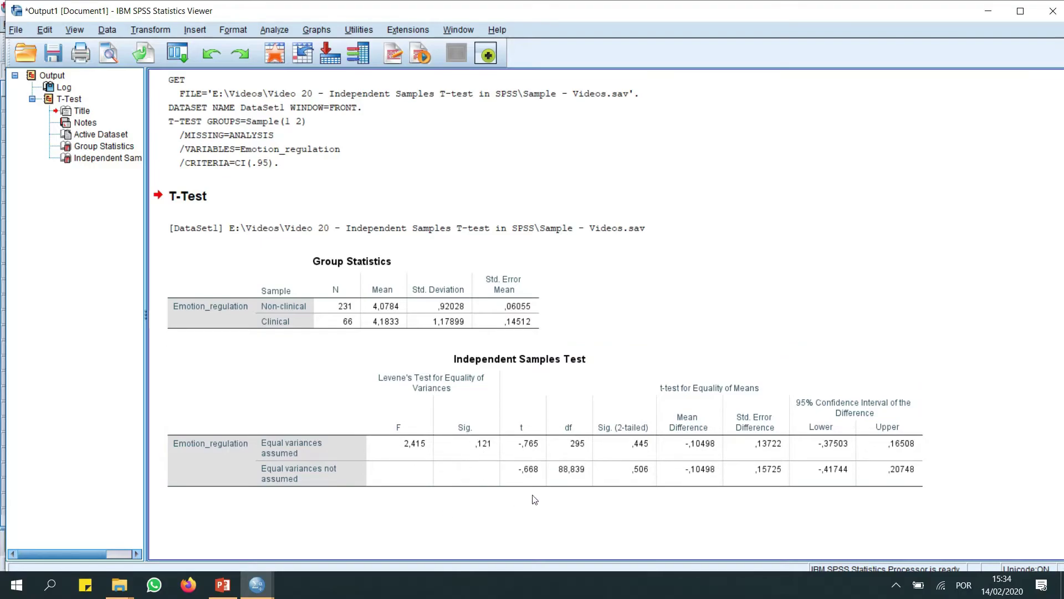
left_click(558, 479)
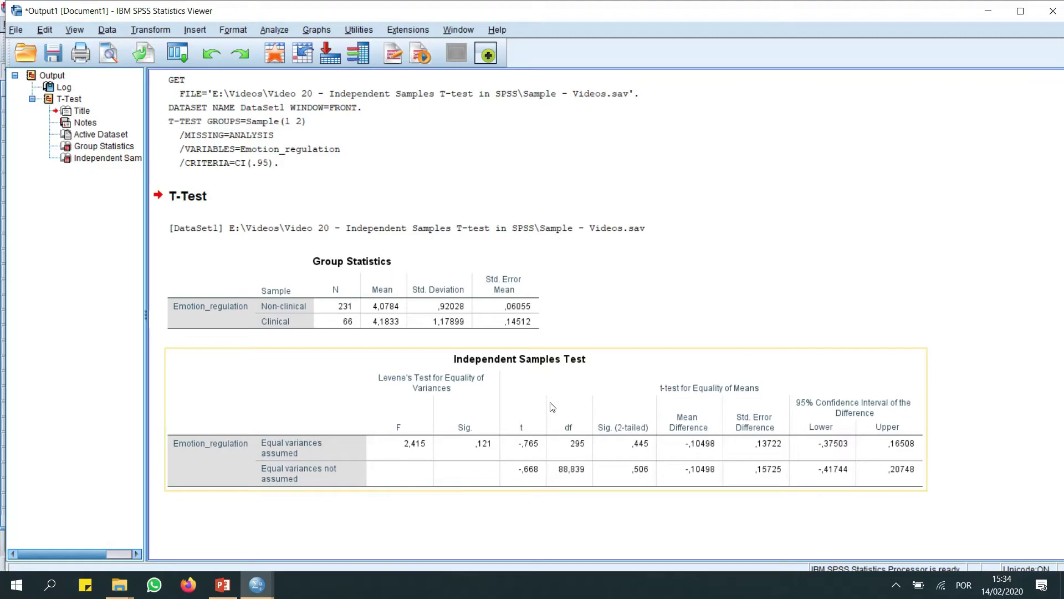
left_click(513, 505)
left_click(531, 476)
left_click(709, 241)
left_click(708, 239)
left_click(667, 303)
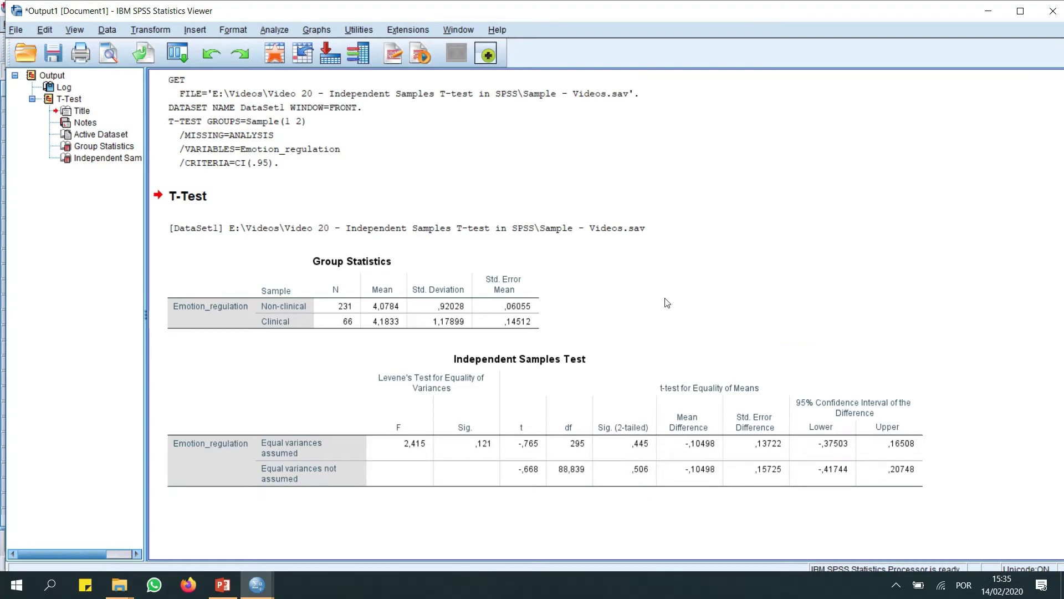
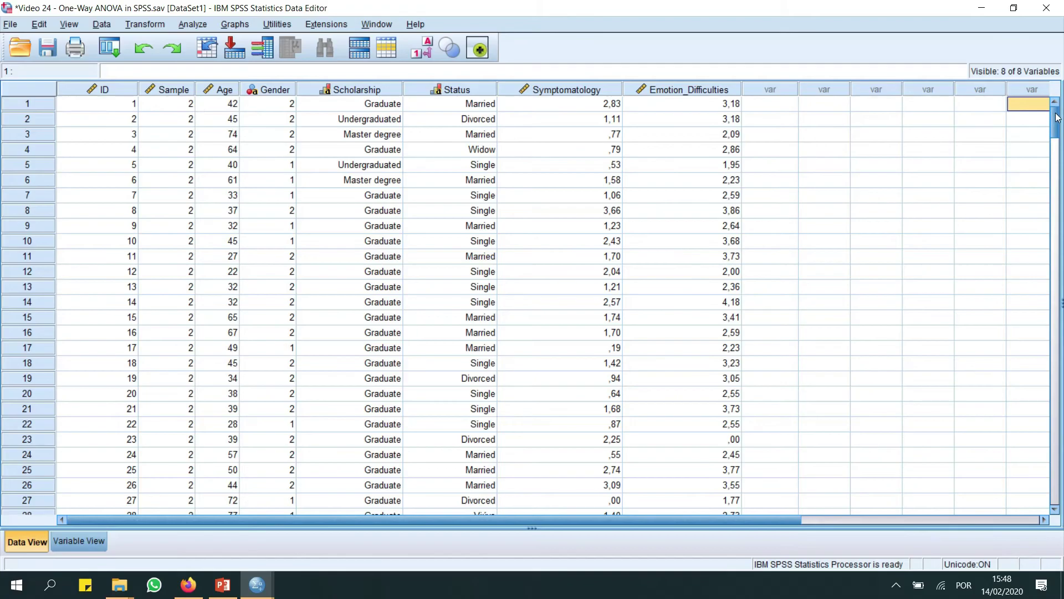
Set up a One-Way ANOVA with Symptomatology as the dependent variable and Sample as the factor
left_click_drag(1057, 118, 1052, 431)
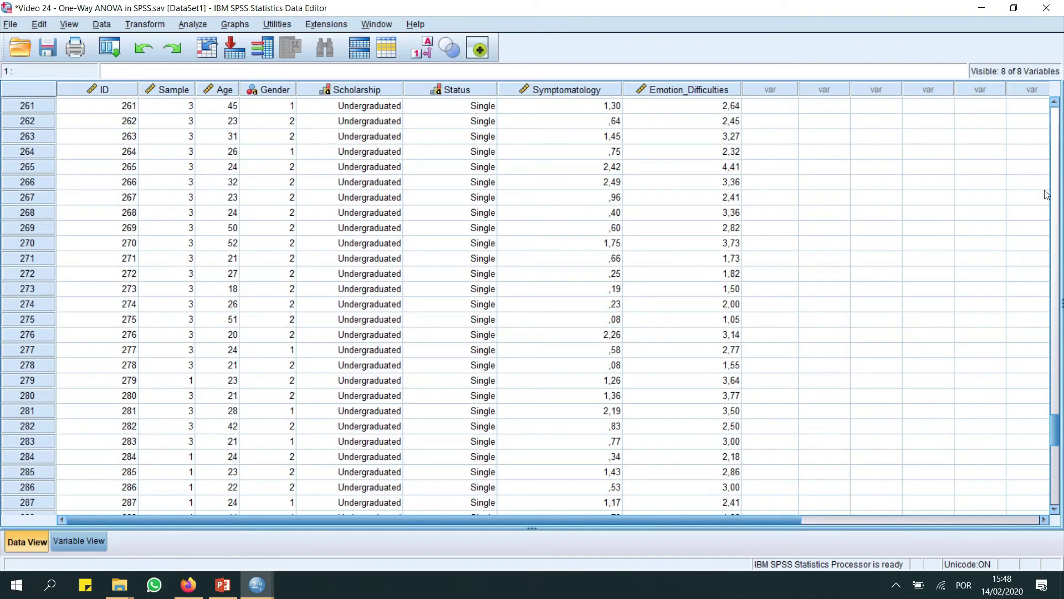
scroll(1053, 438, "up", 20)
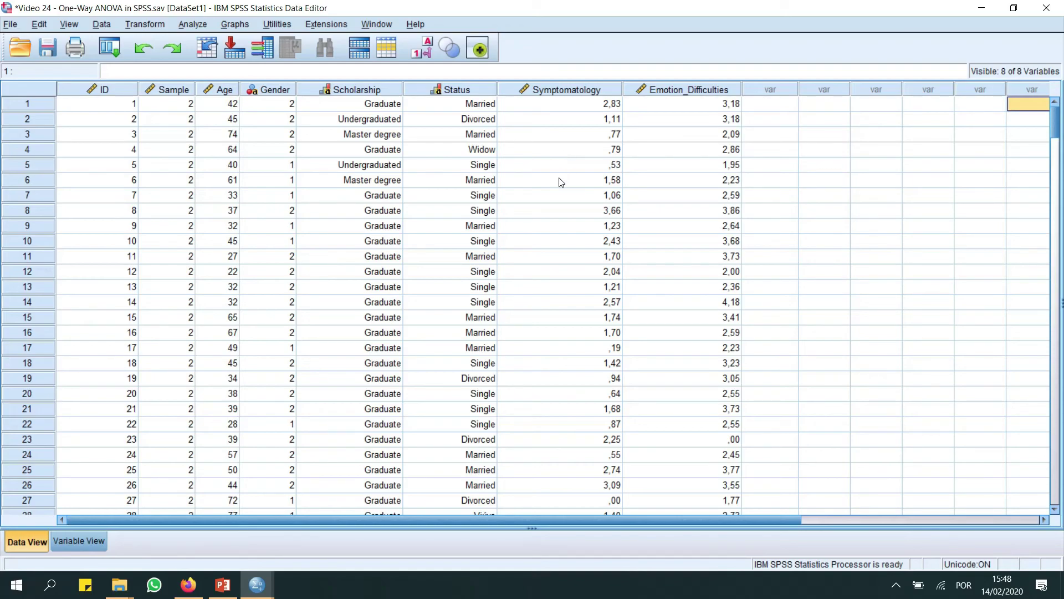
left_click(189, 28)
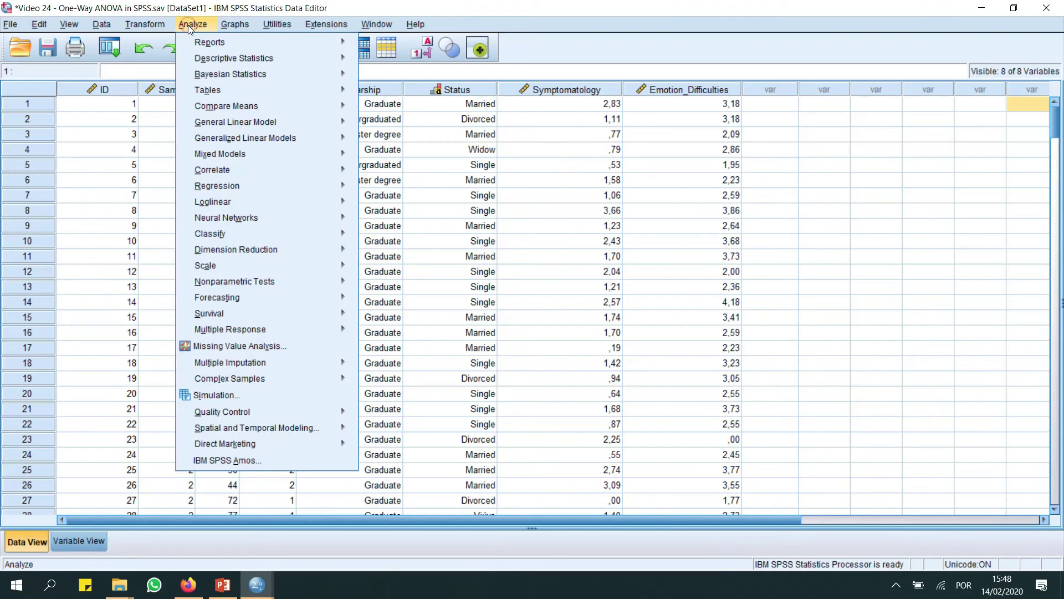
mouse_move(221, 110)
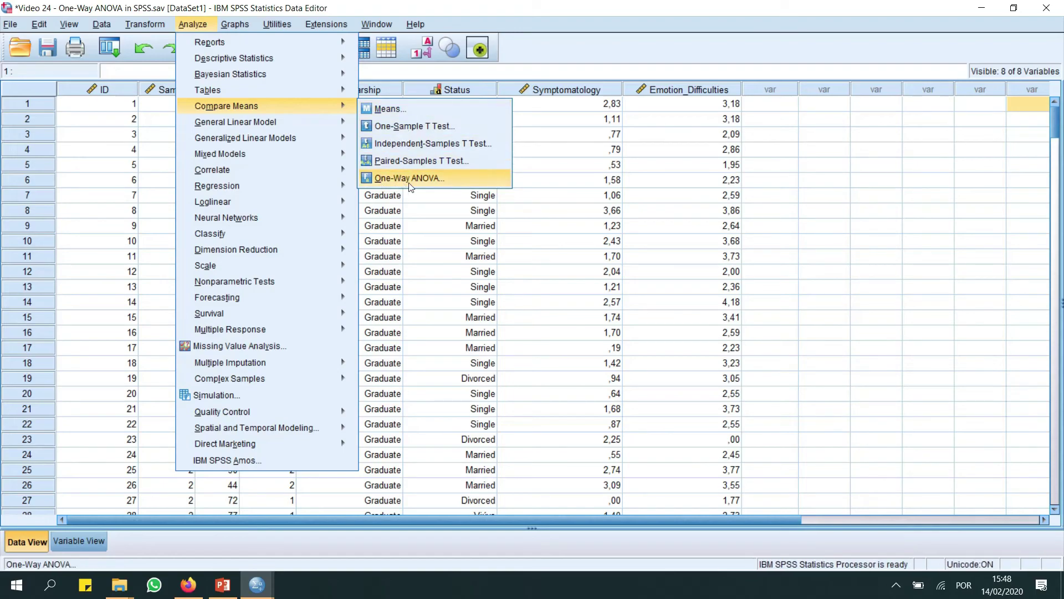
left_click(474, 181)
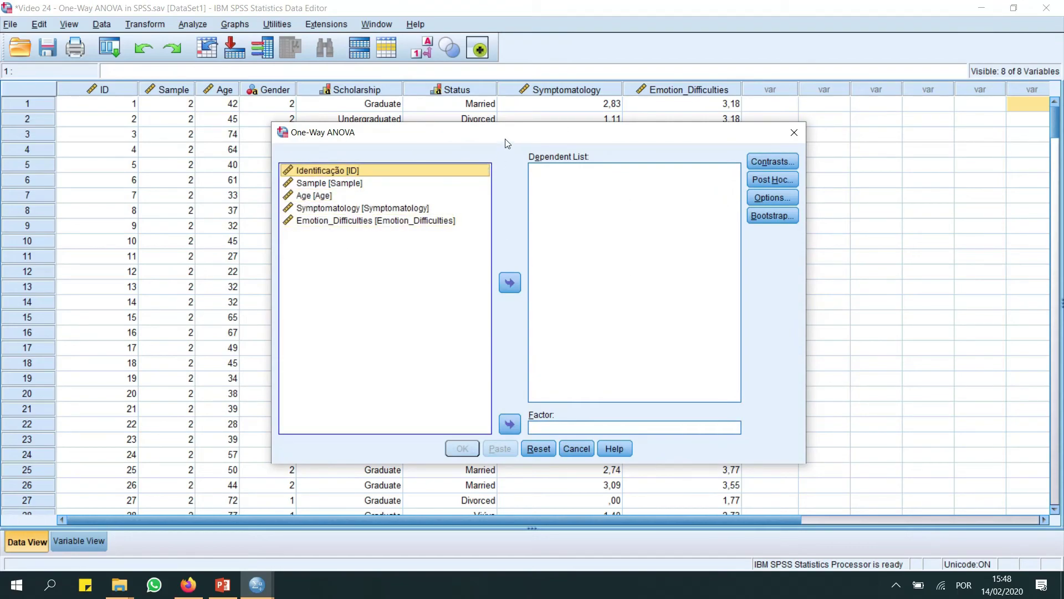
left_click_drag(506, 140, 473, 123)
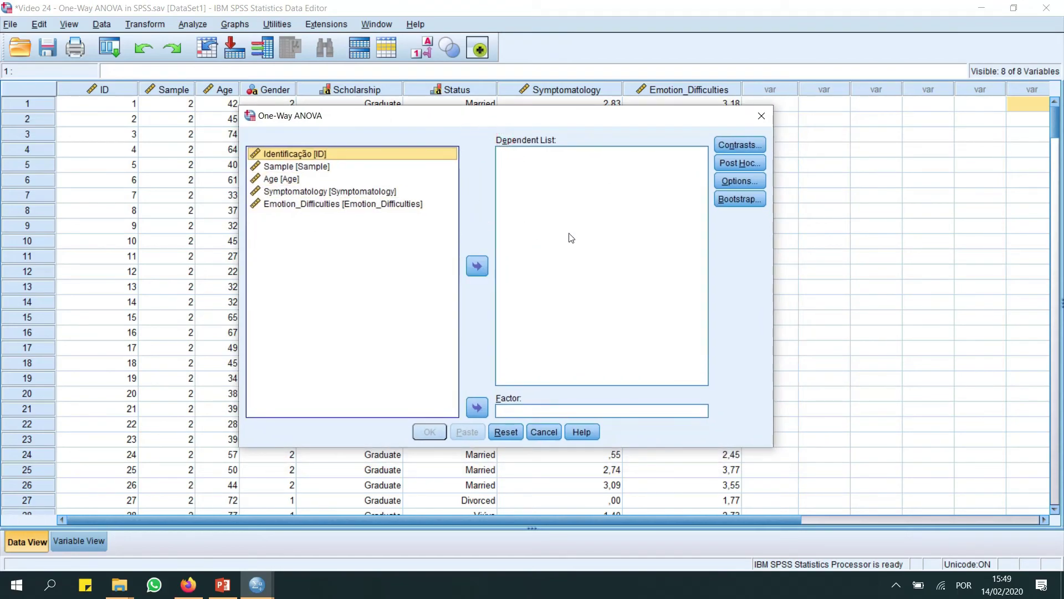
left_click(307, 205)
left_click(287, 192)
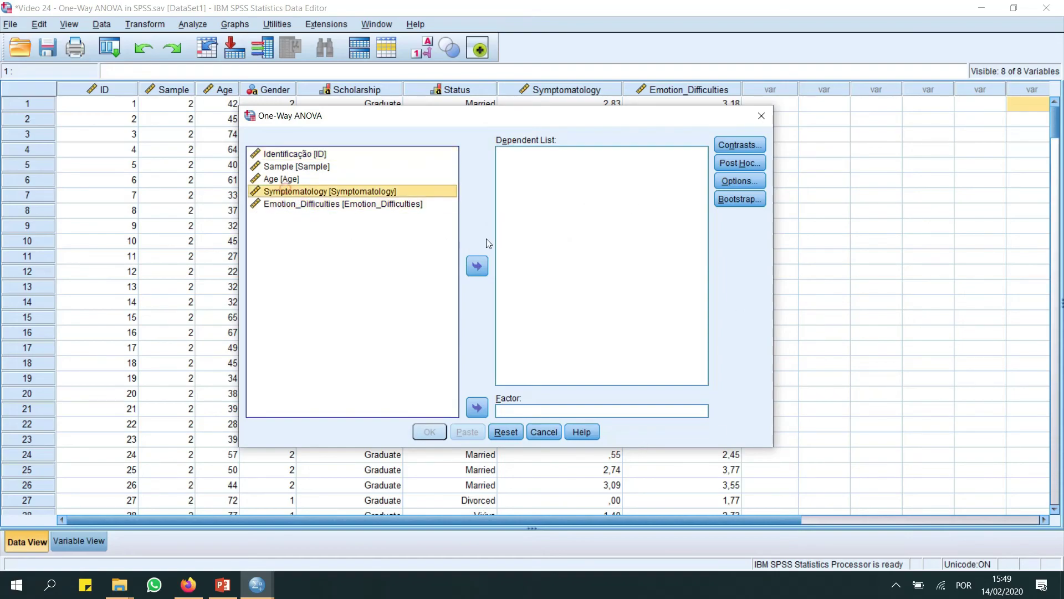
left_click(477, 266)
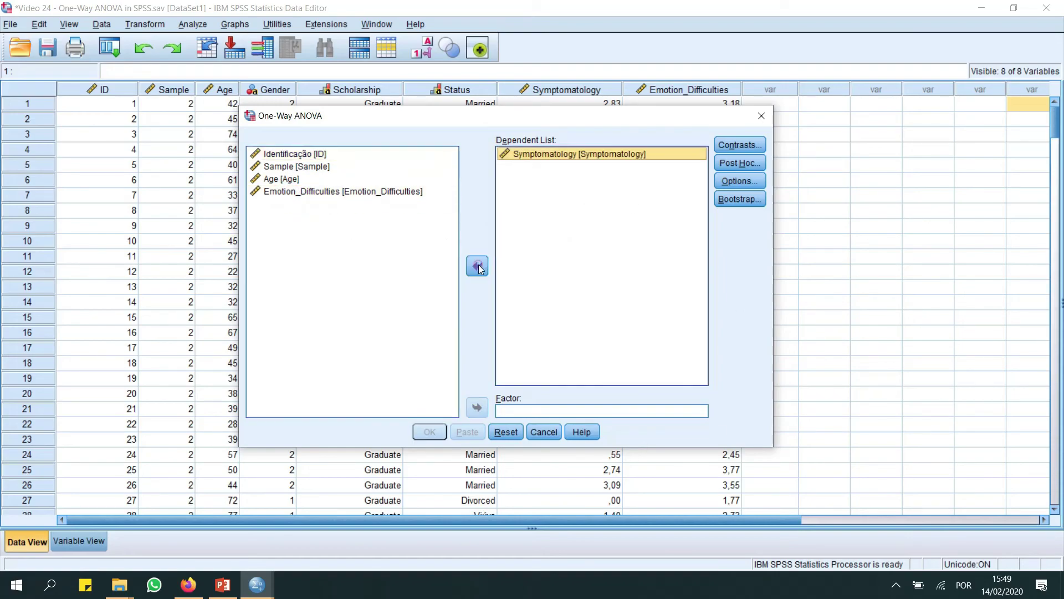
left_click(312, 167)
left_click(477, 407)
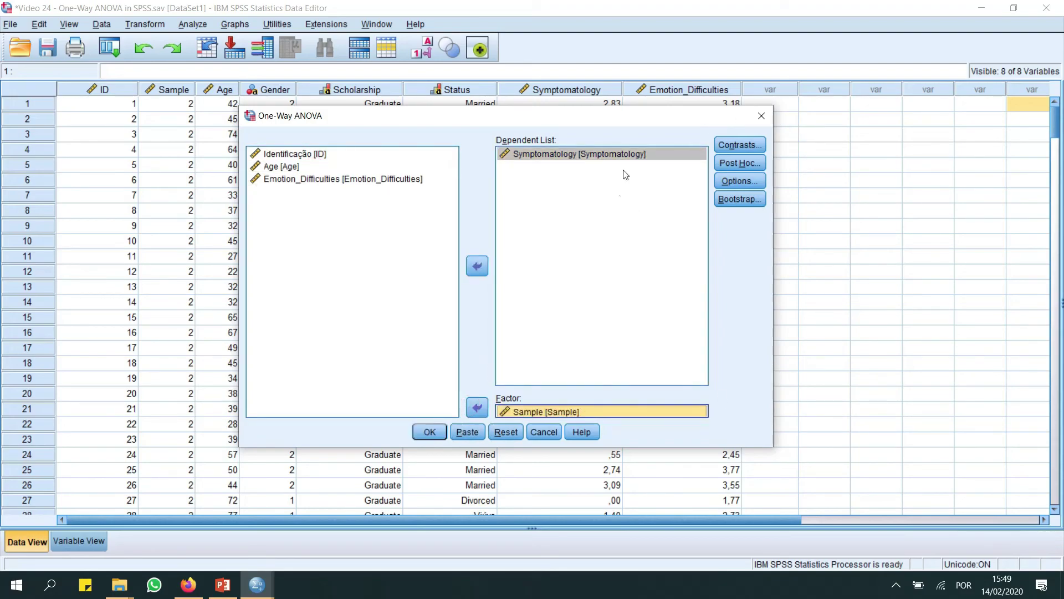
Leave the contrasts unset and request Bonferroni post hoc comparisons at the 0,05 significance level
left_click(737, 145)
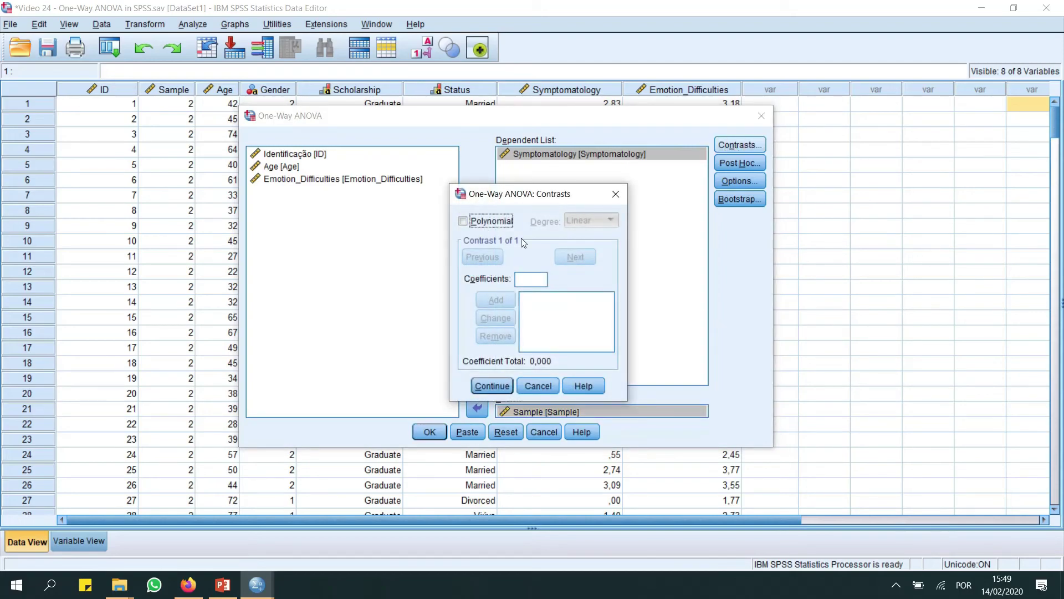
left_click(484, 387)
left_click(737, 162)
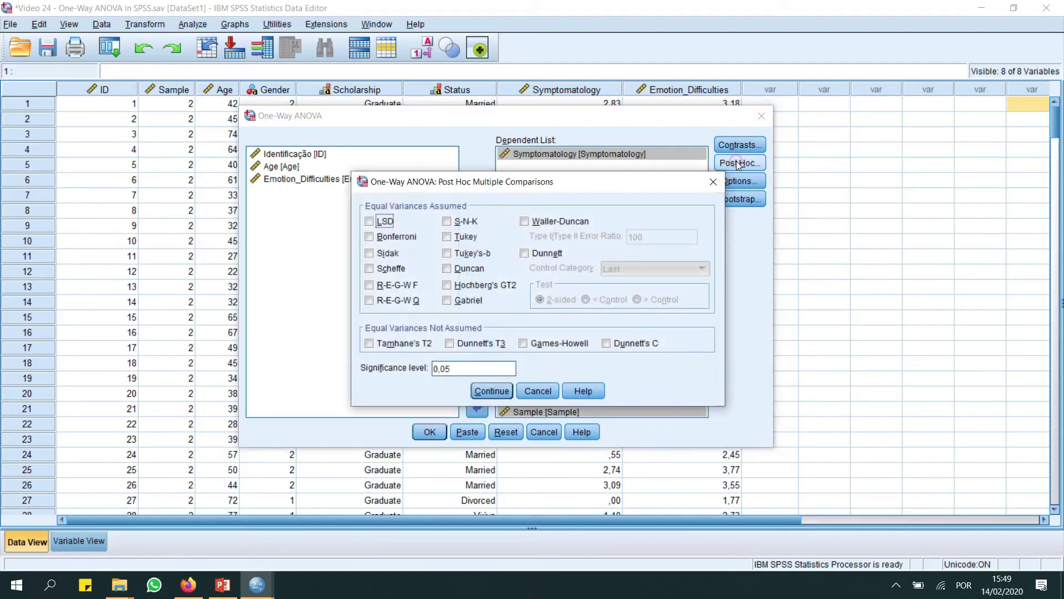
left_click(409, 236)
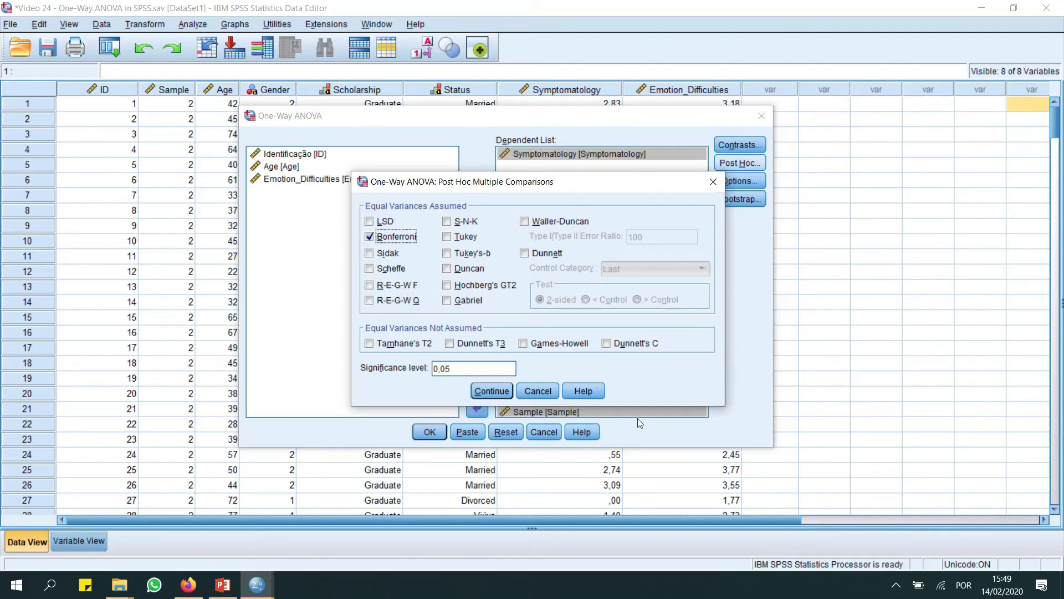
left_click(490, 393)
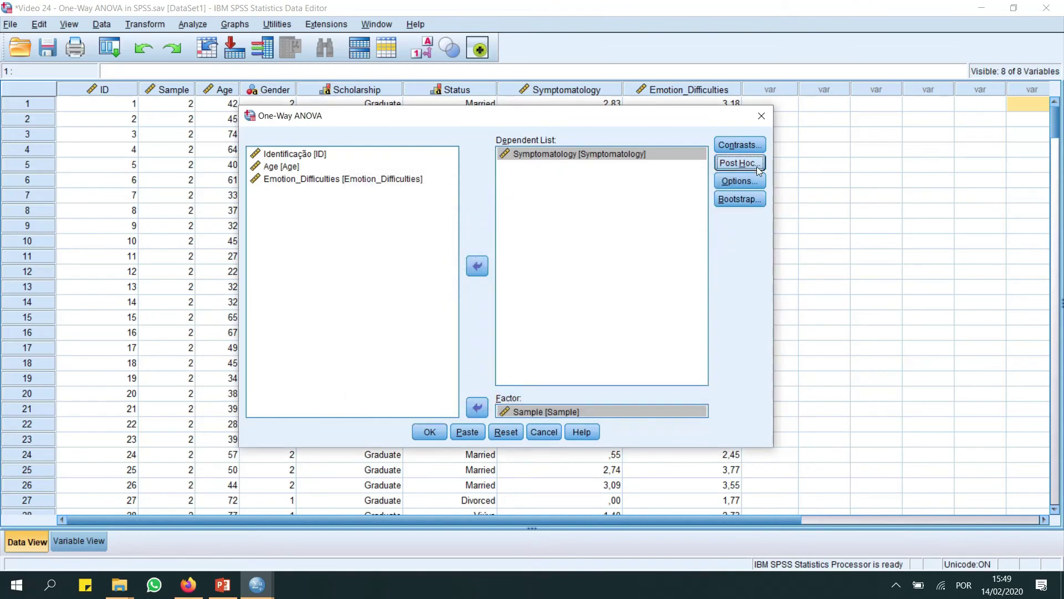
Accept the options with no extra statistics and cases excluded analysis by analysis, and run the One-Way ANOVA
left_click(738, 185)
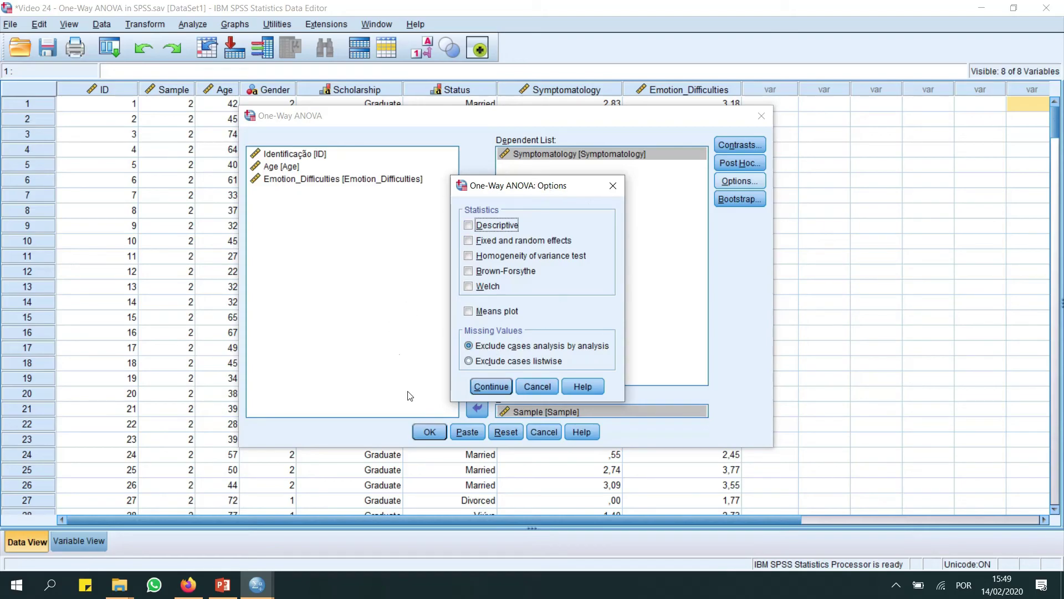
left_click(492, 387)
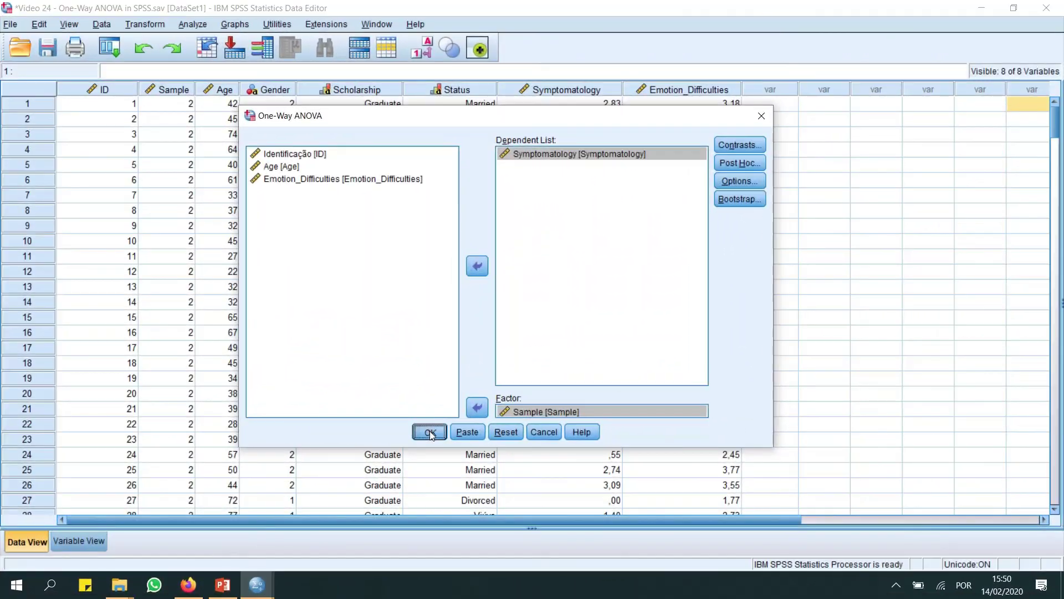
left_click(626, 404)
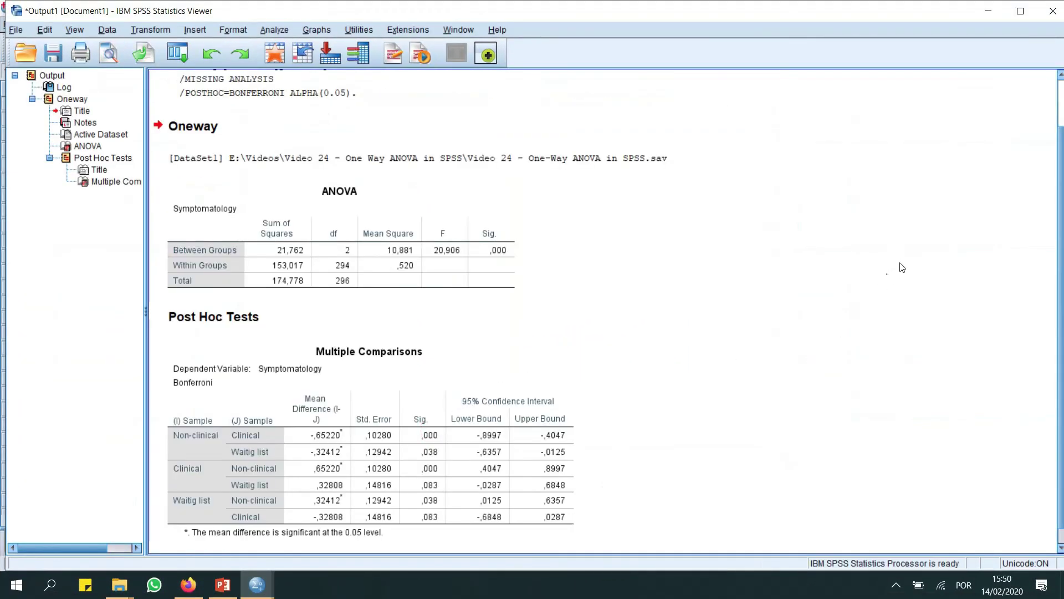
Examine the ANOVA table's F and significance values and the Bonferroni Multiple Comparisons between the sample groups
scroll(922, 266, "down", 1)
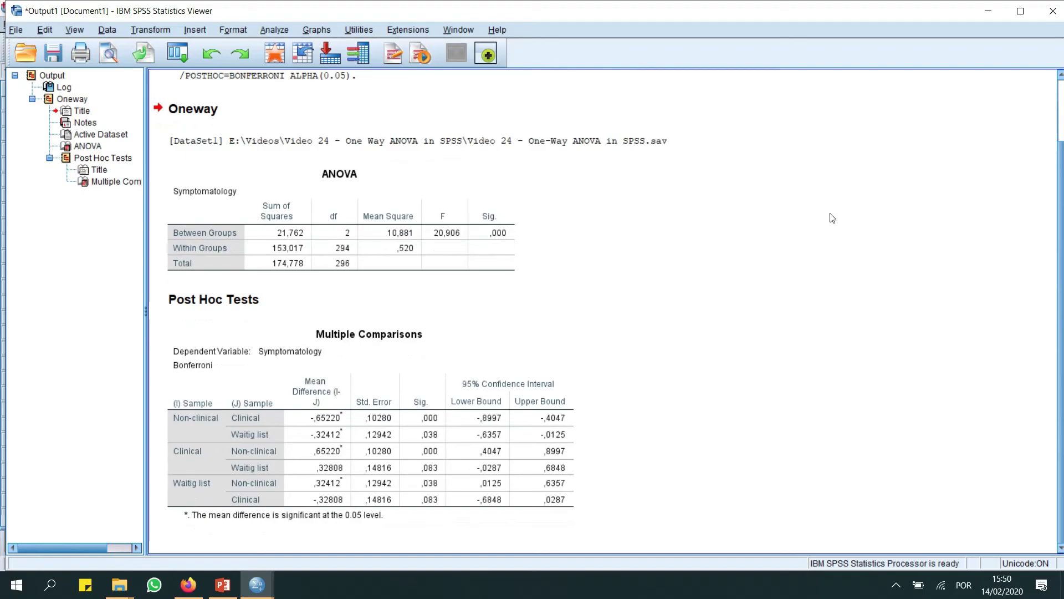
scroll(822, 231, "up", 3)
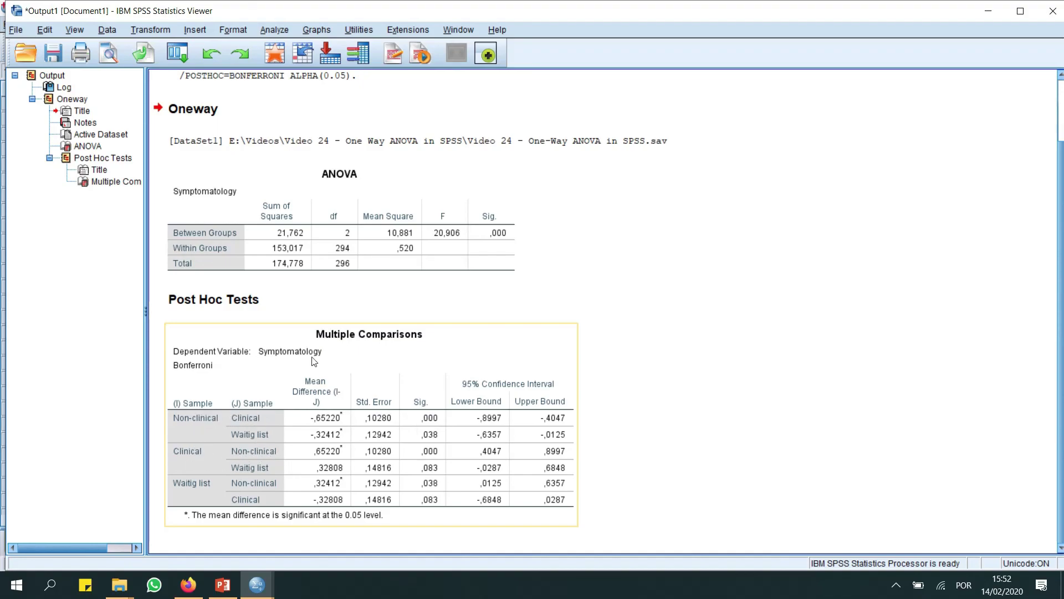
left_click(742, 322)
left_click(958, 298)
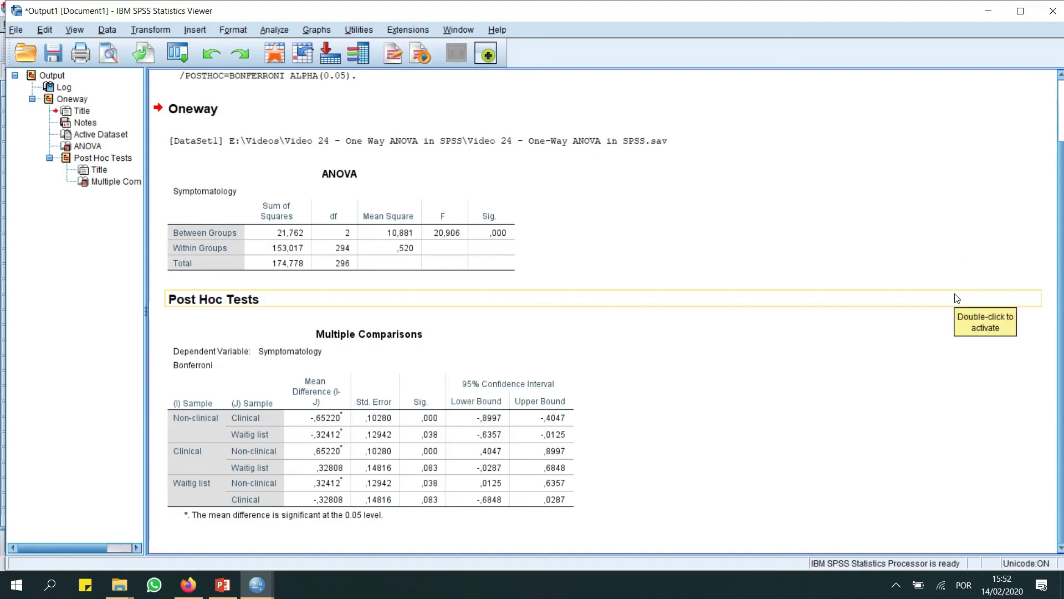